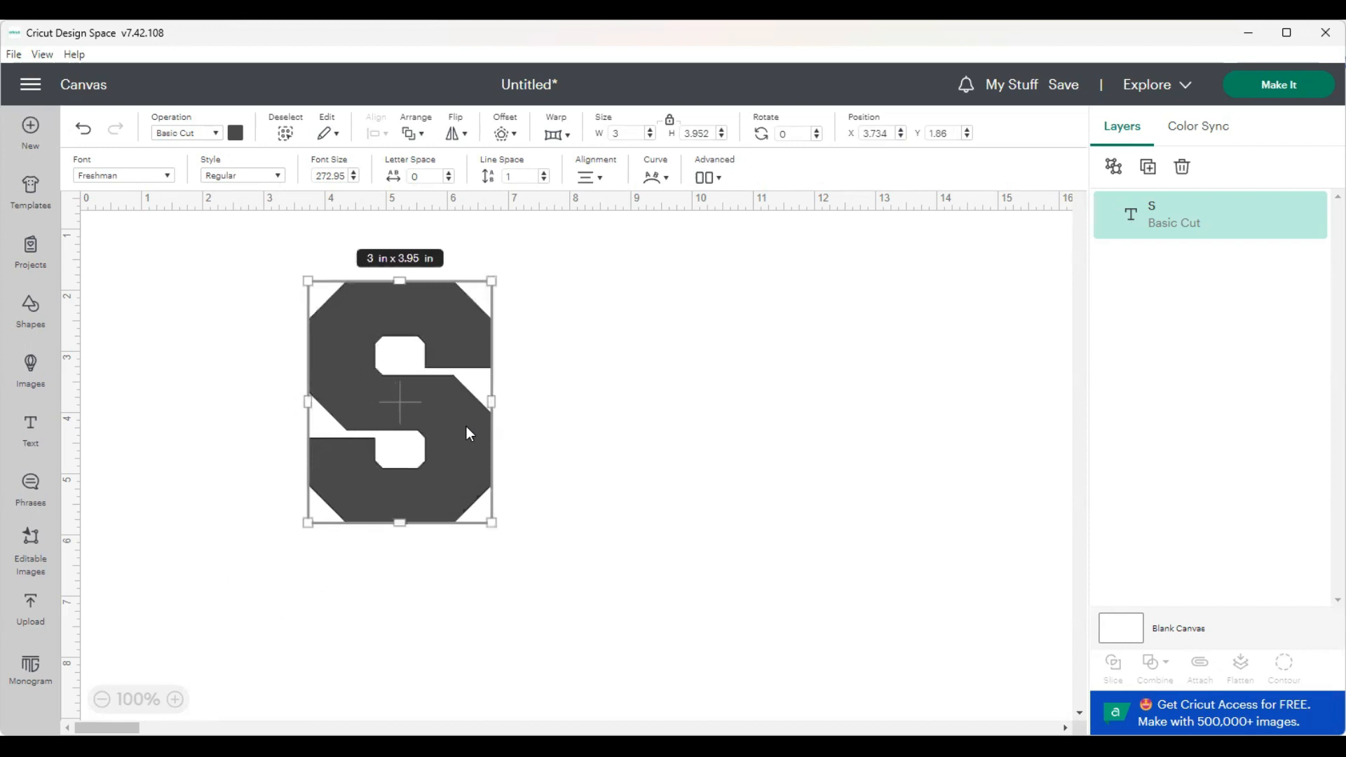
Step: Recolor the letter S bright red
click(236, 132)
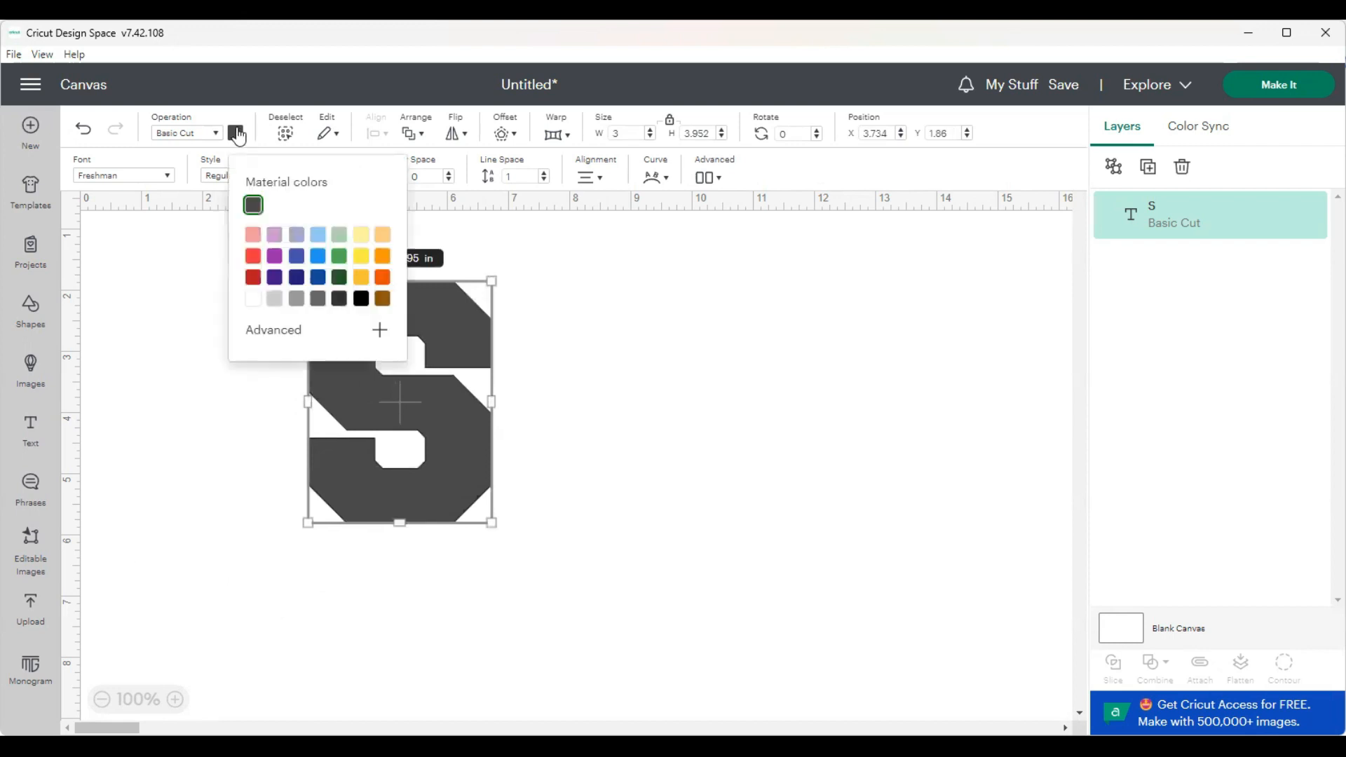
click(253, 256)
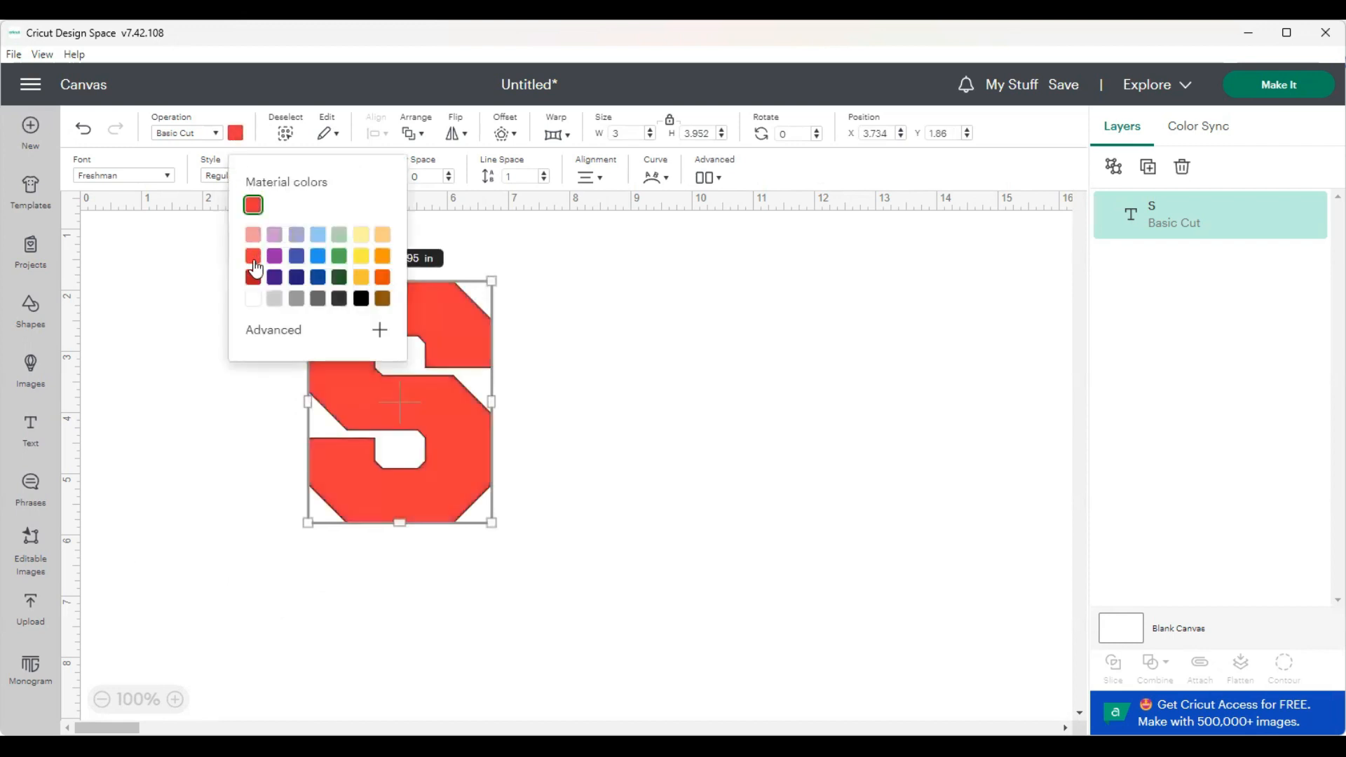
click(603, 383)
Step: Create a 0.10 in offset with rounded corners around the red S
click(474, 347)
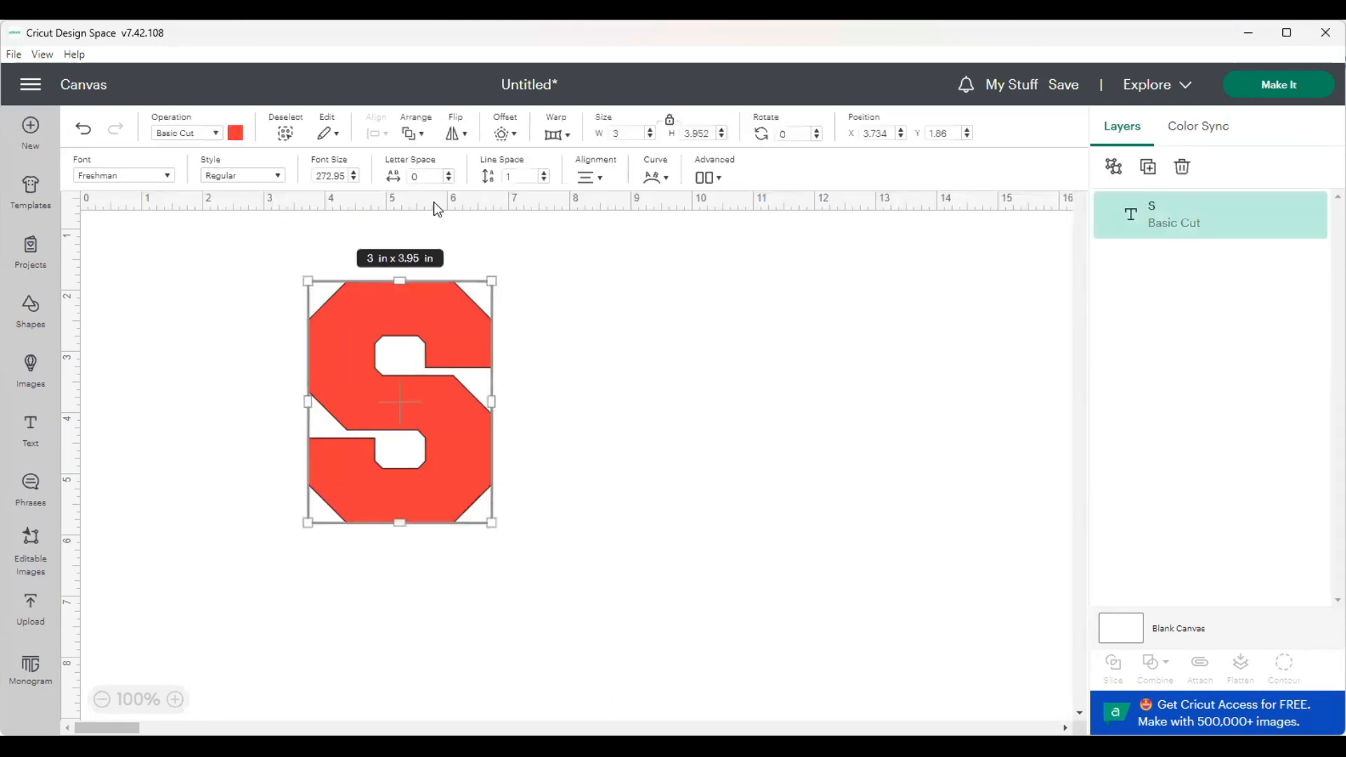
click(505, 135)
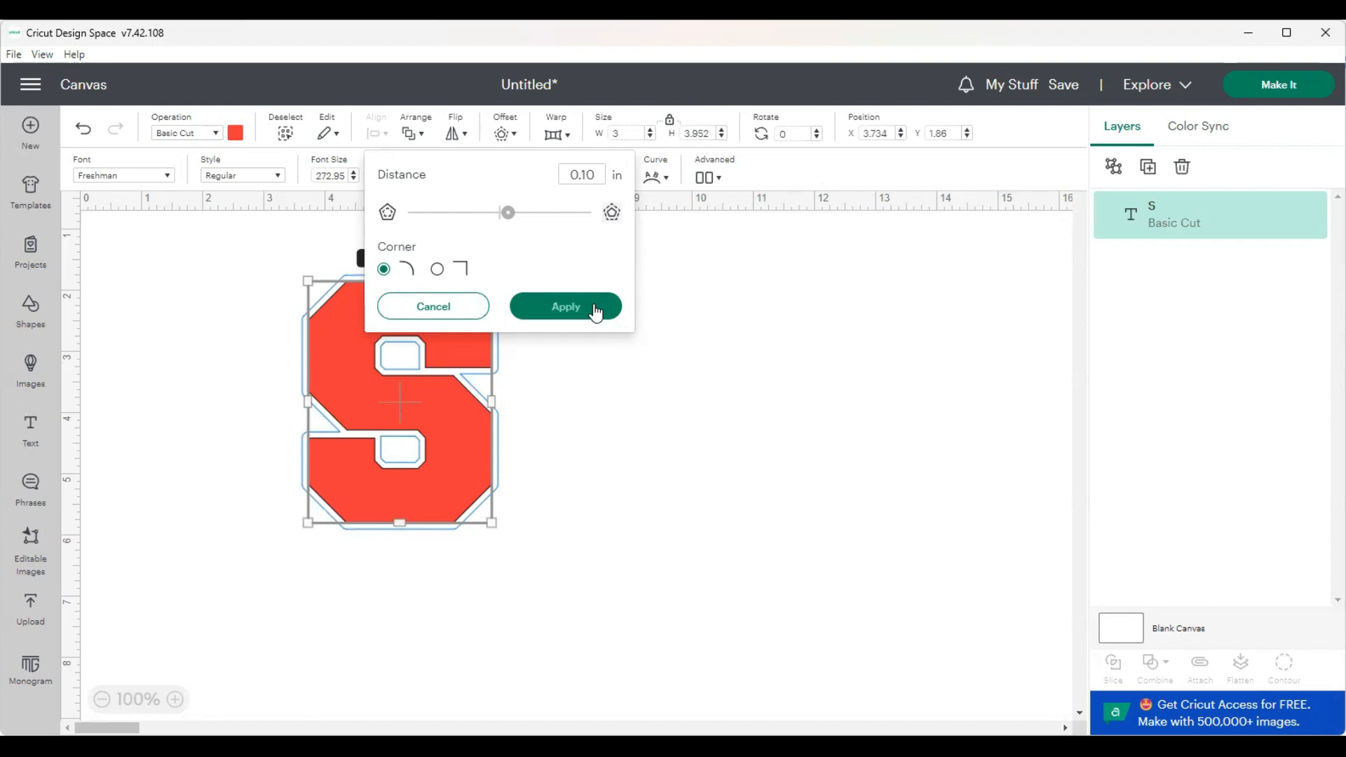
click(565, 306)
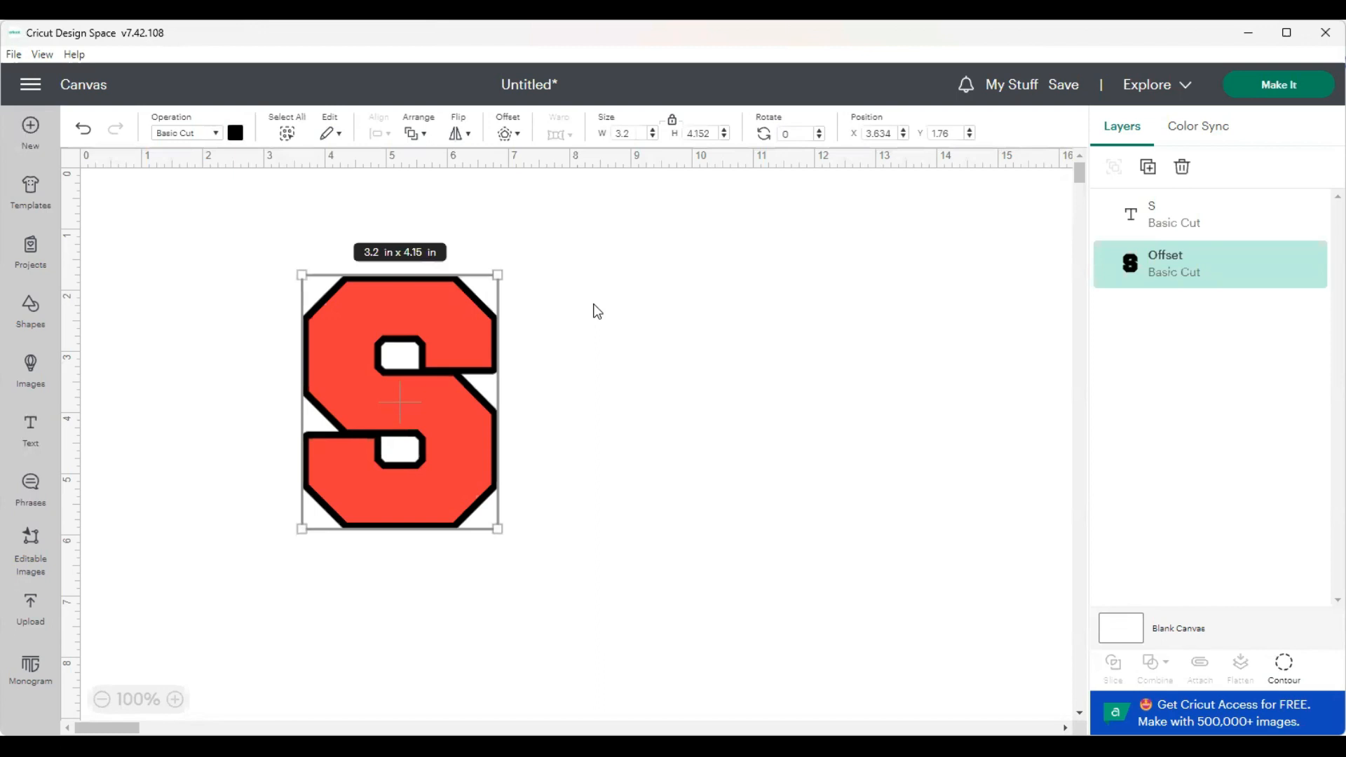
Step: Create a second 0.10 in rounded-corner offset around the black offset and recolor it dark purple
click(507, 133)
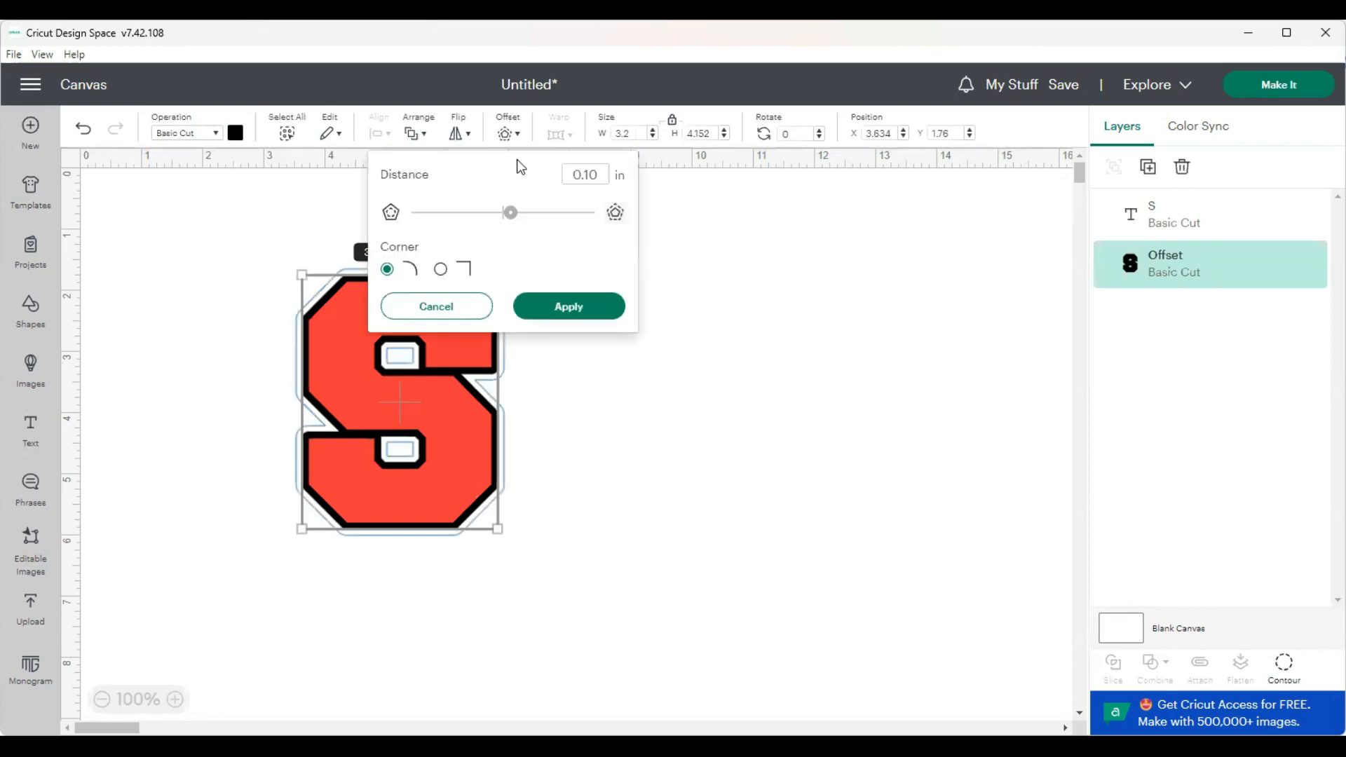
click(557, 320)
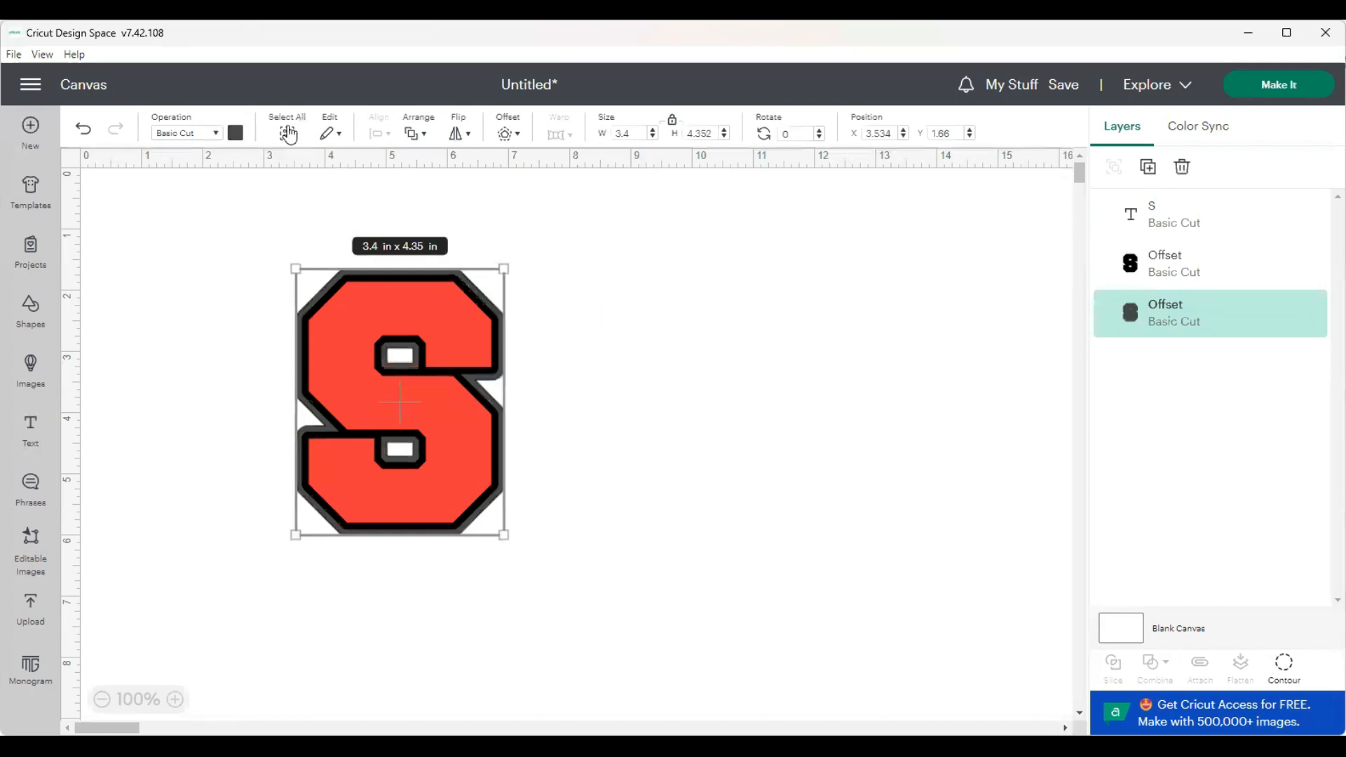
click(236, 132)
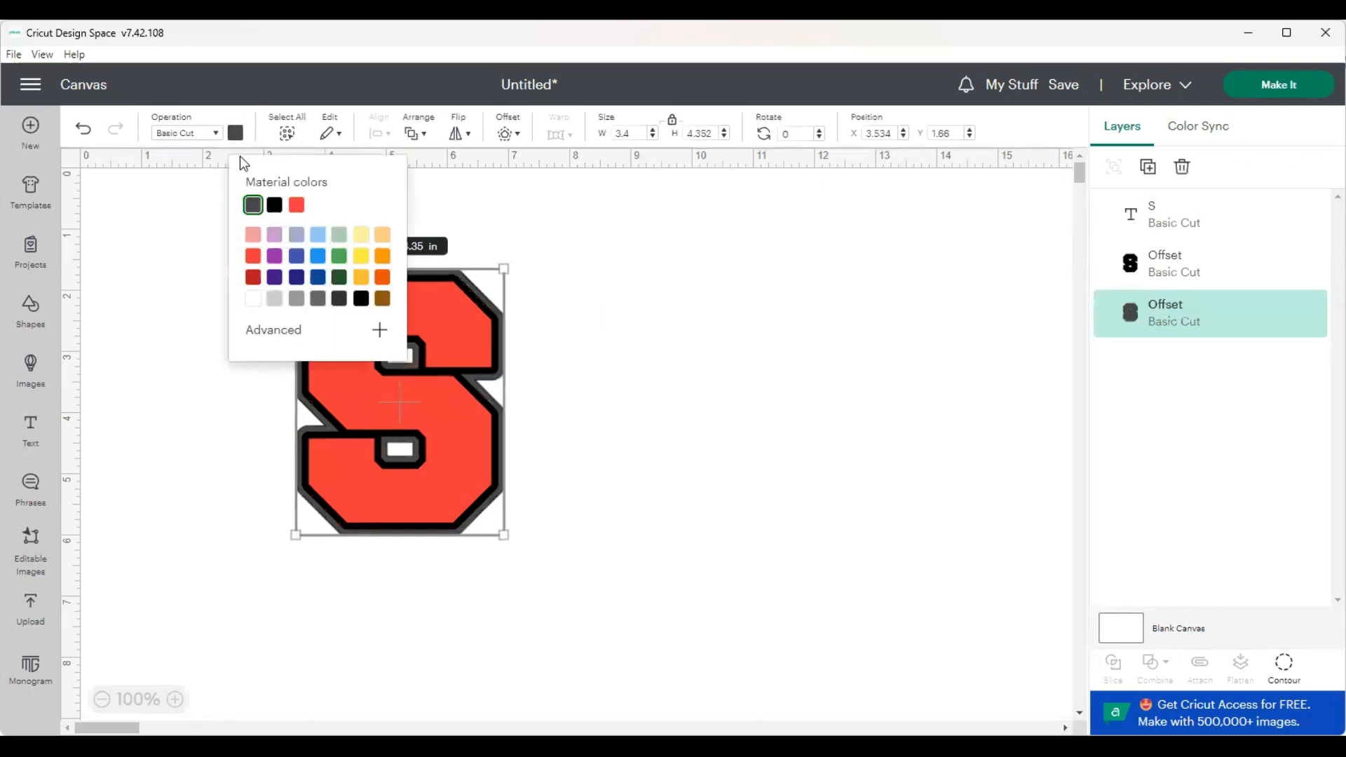
click(275, 278)
click(664, 312)
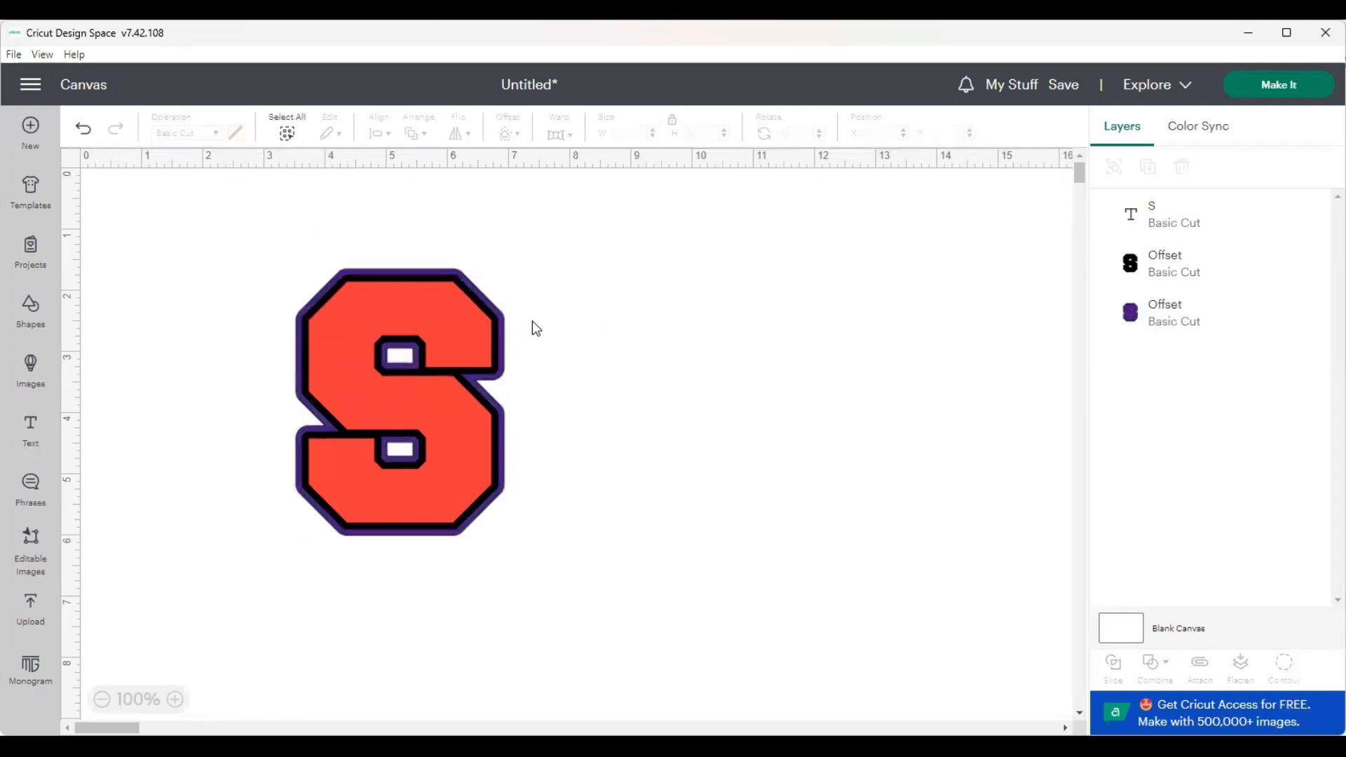
Step: Move the red S and the black offset apart, clear of the purple offset
drag(478, 331, 907, 313)
drag(478, 342, 696, 406)
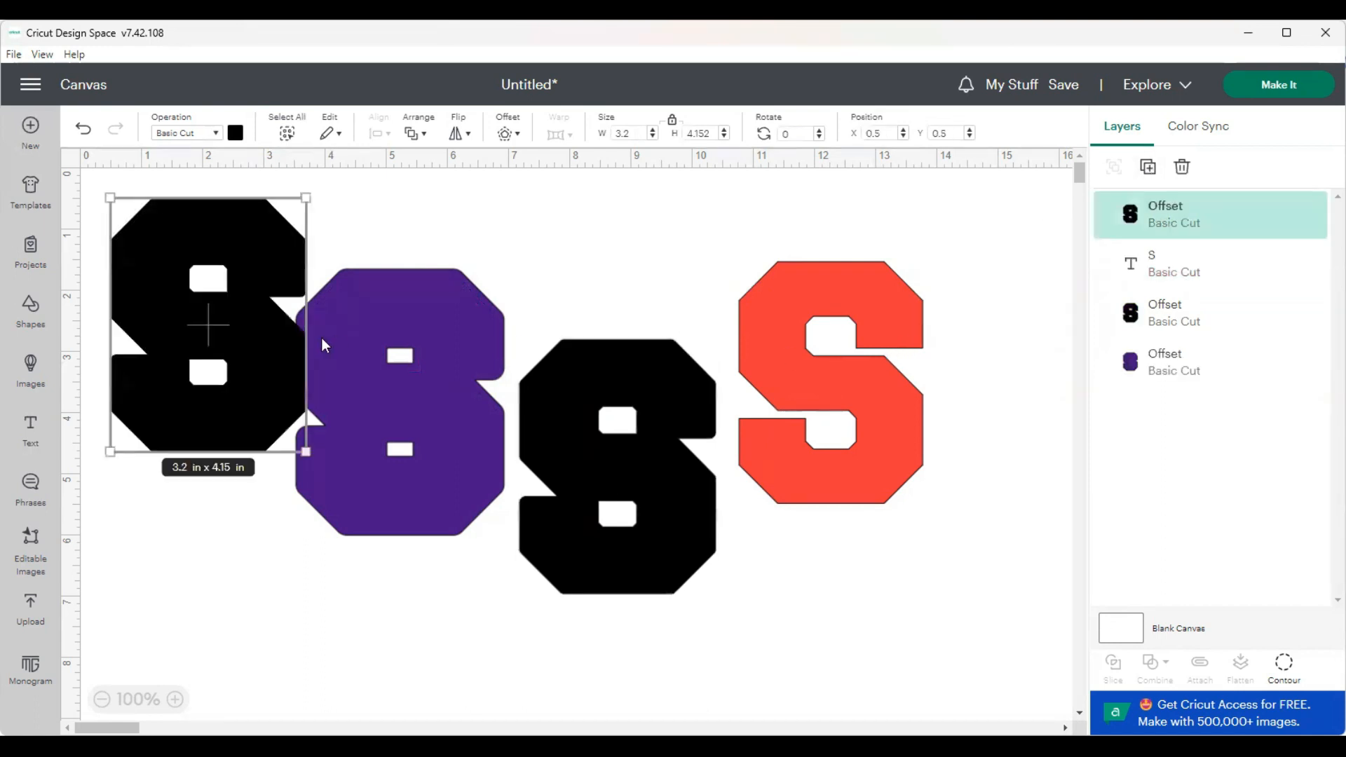
Step: Place the duplicate black offset over the purple offset and move the other black offset behind the red S
drag(255, 338, 443, 412)
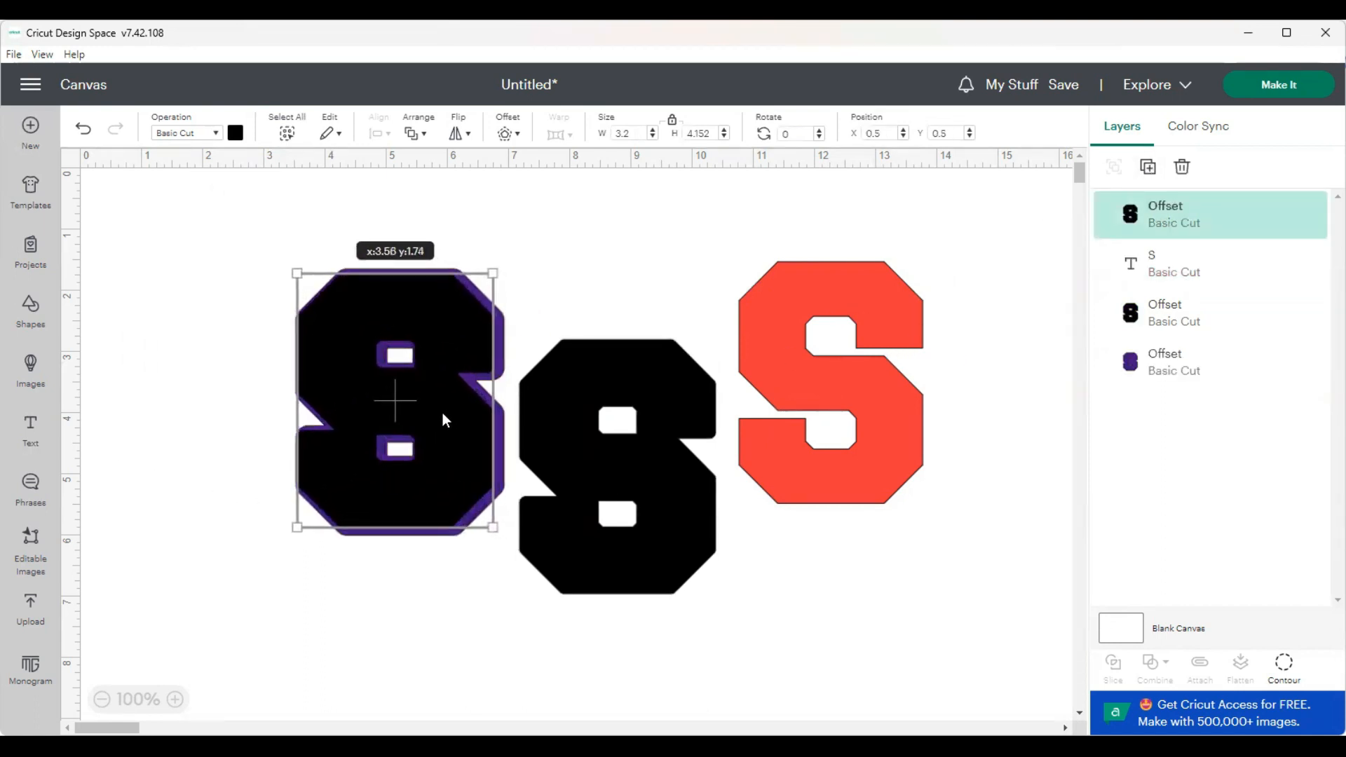
click(234, 258)
drag(302, 292, 511, 592)
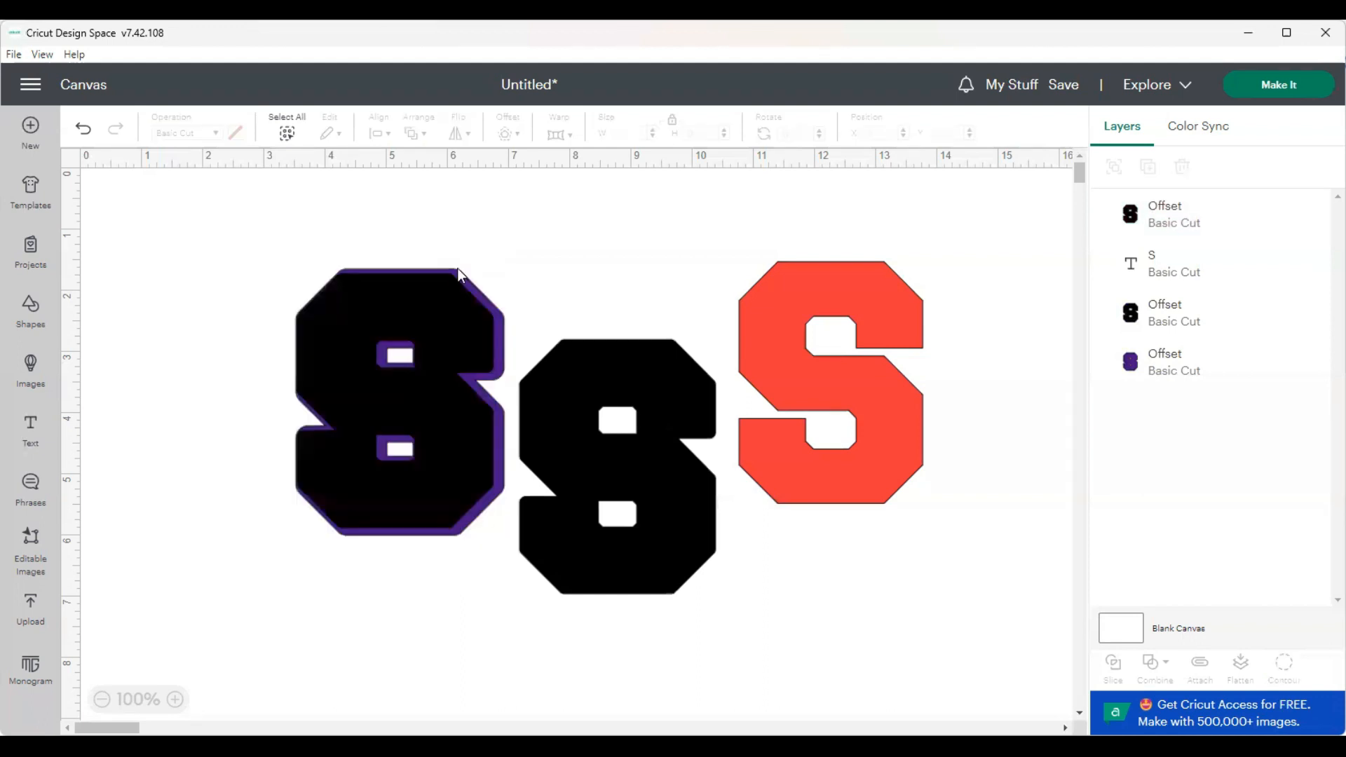
drag(612, 349, 794, 270)
Step: Center the duplicate black offset on the purple offset
drag(271, 246, 553, 546)
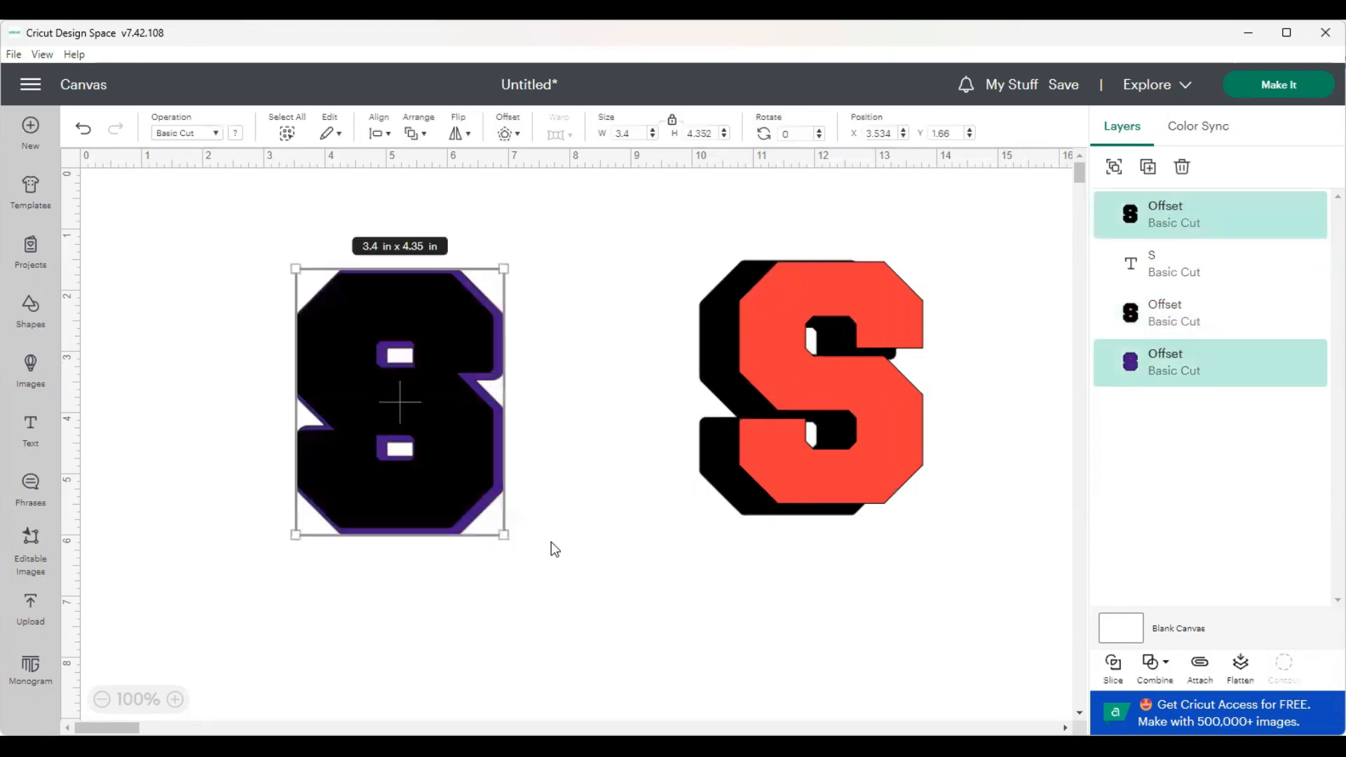
click(378, 134)
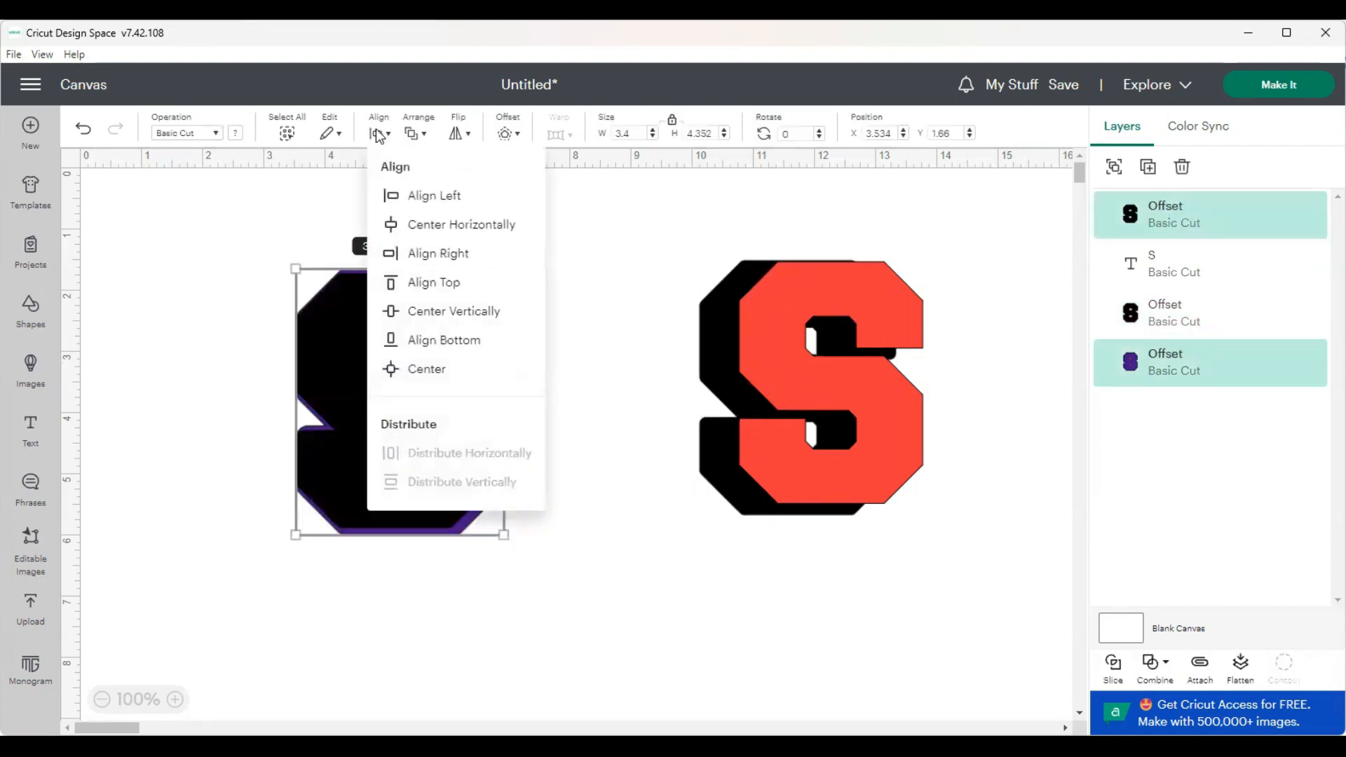
click(424, 378)
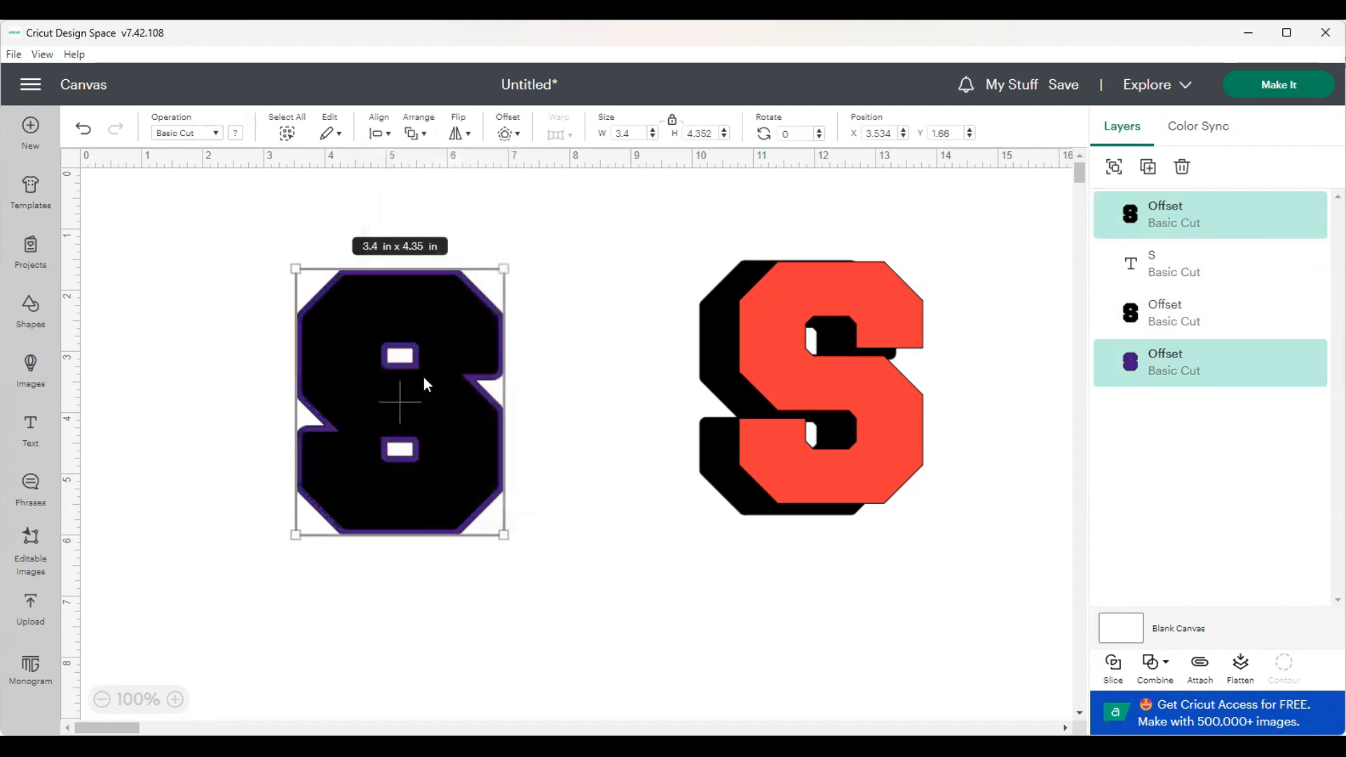
click(628, 328)
Step: Position the red S over the remaining black offset and center the two on each other
drag(755, 346, 725, 352)
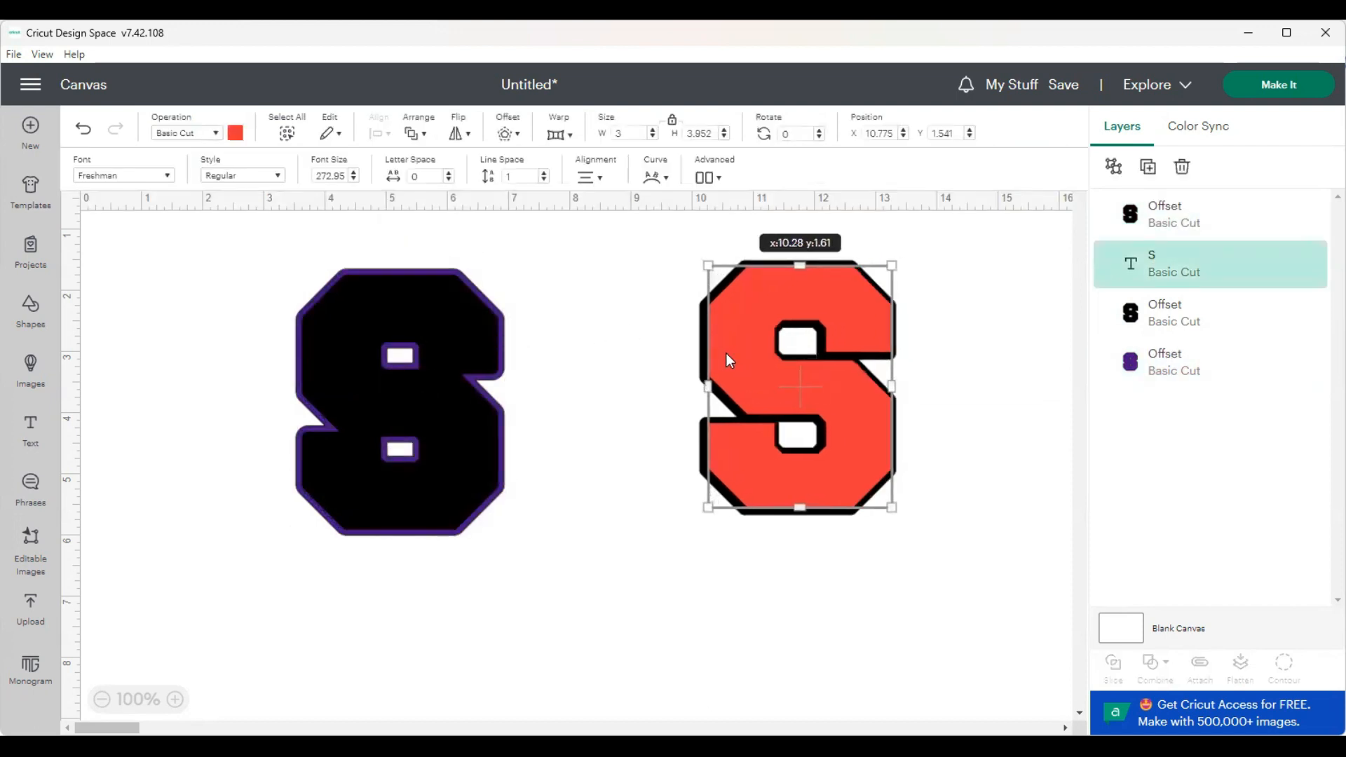
click(611, 274)
drag(633, 240, 950, 616)
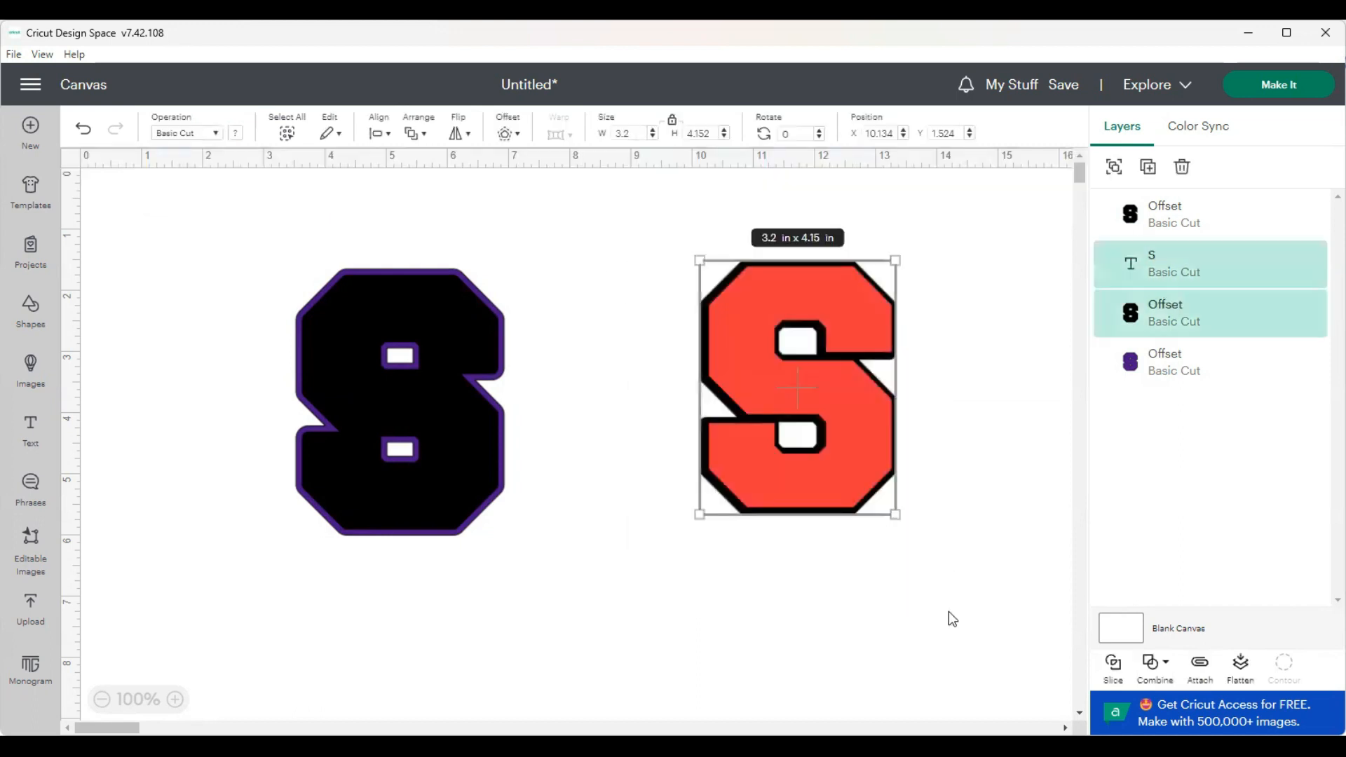
click(384, 138)
click(427, 370)
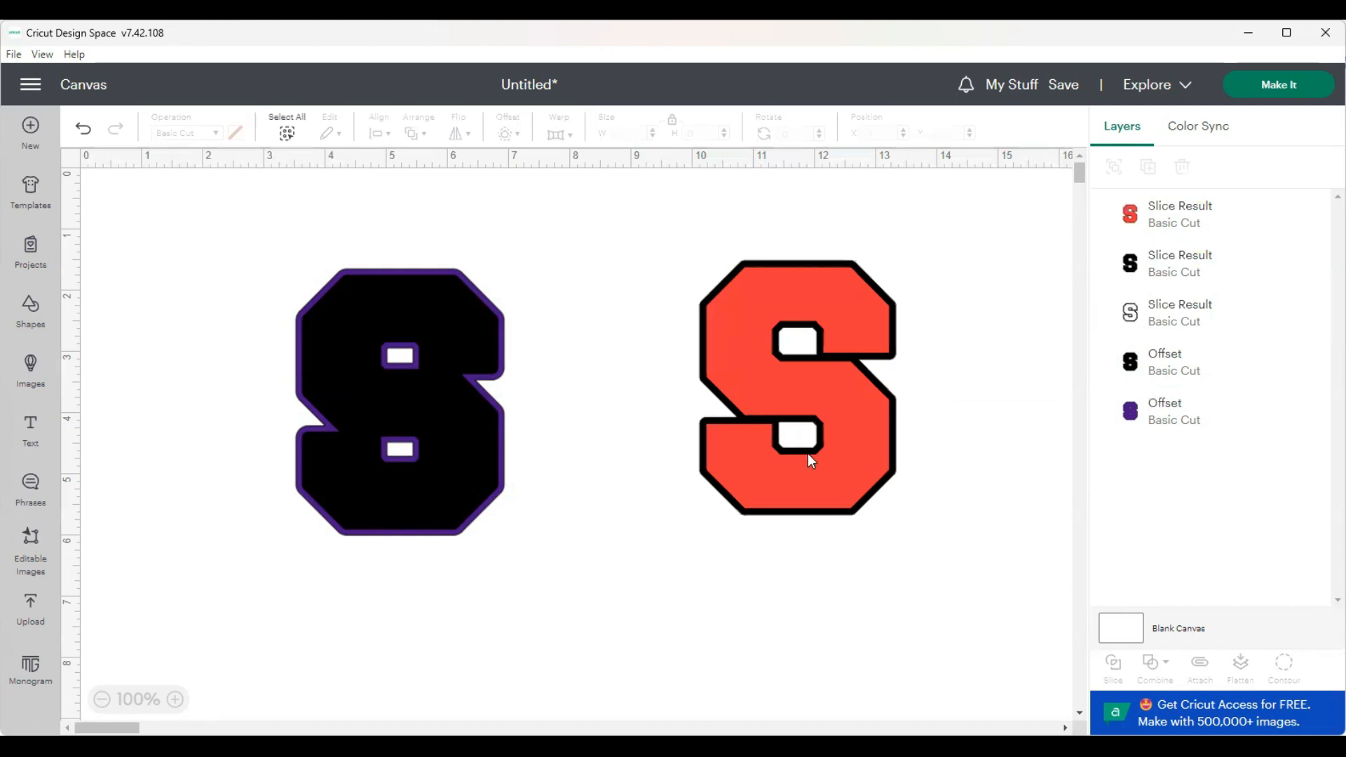
Step: Delete the solid black S left from slicing and place the red S back inside the black outline
drag(816, 460, 737, 733)
drag(840, 464, 1033, 475)
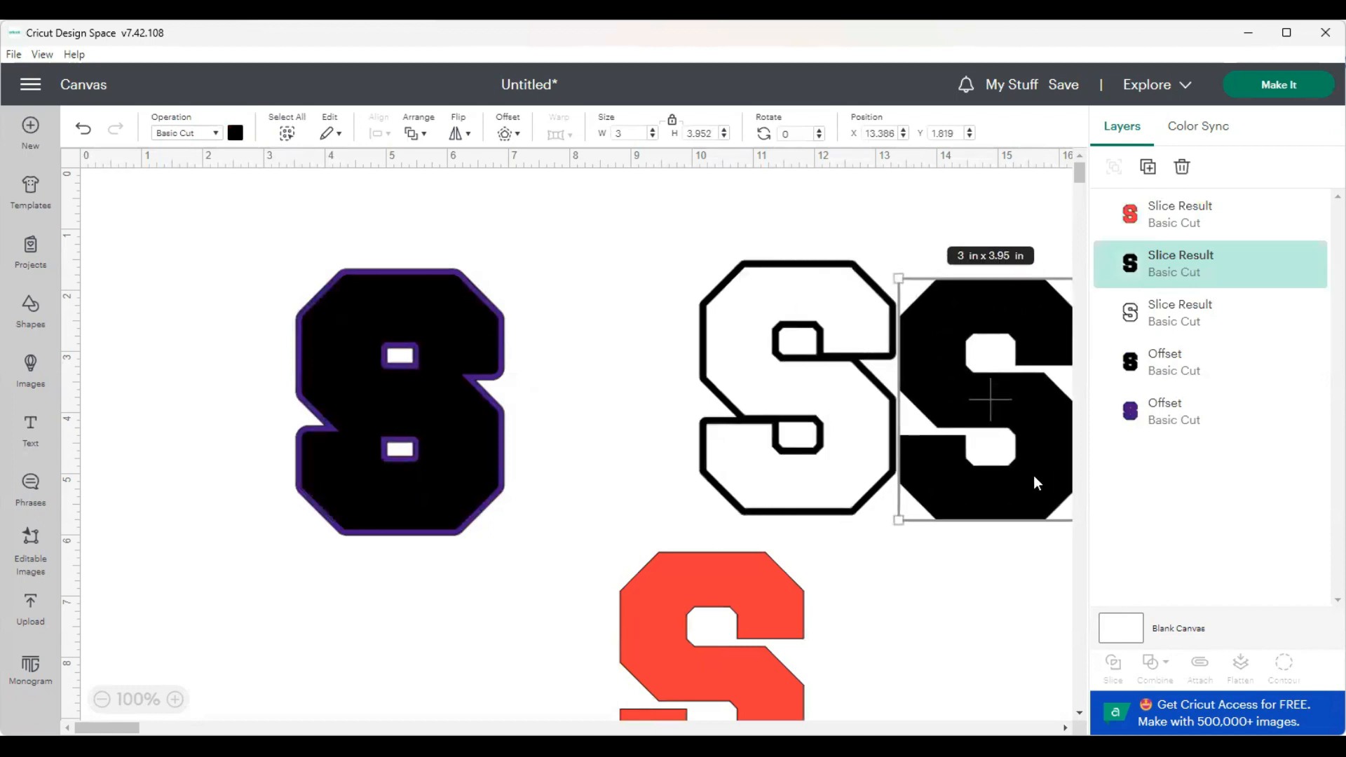
key(Delete)
drag(777, 586, 860, 300)
click(327, 235)
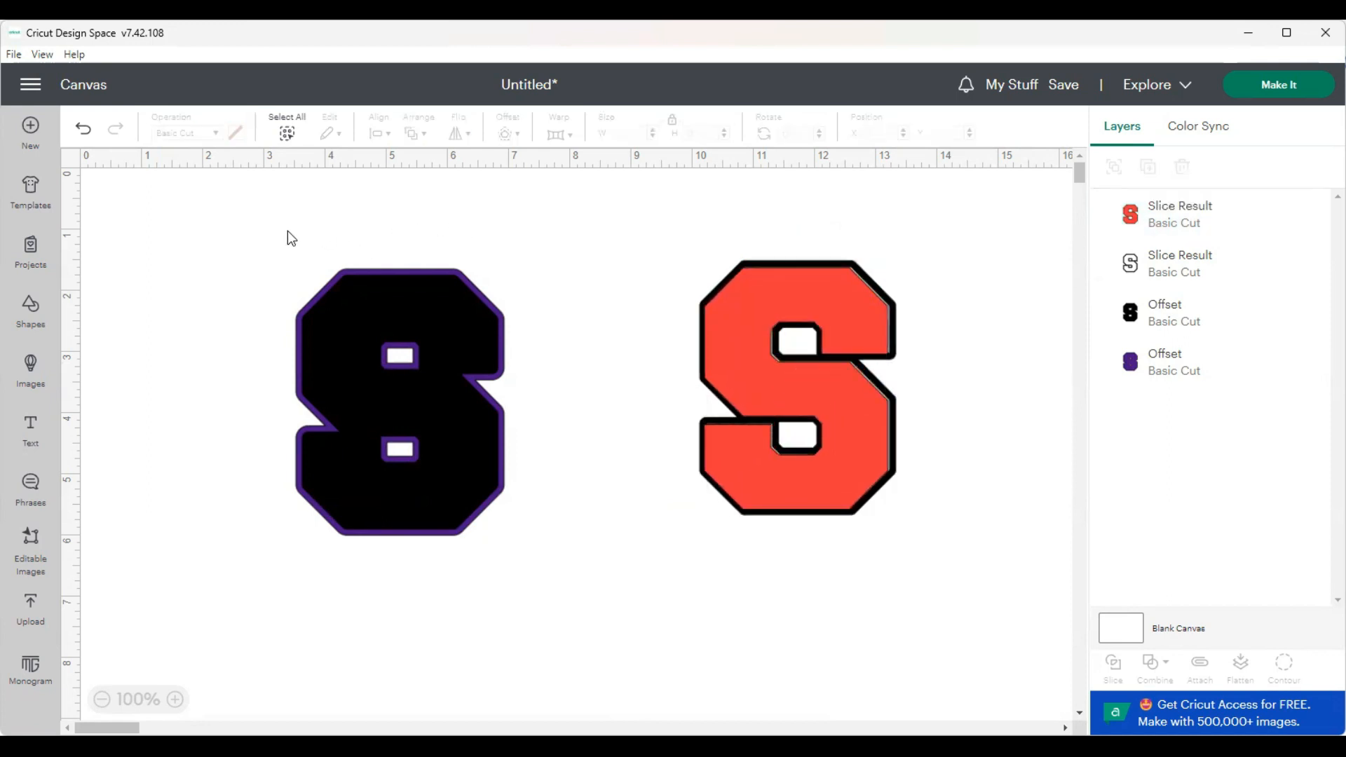
Step: Slice the black offset out of the purple offset and delete the solid black and solid purple pieces
drag(279, 229, 556, 578)
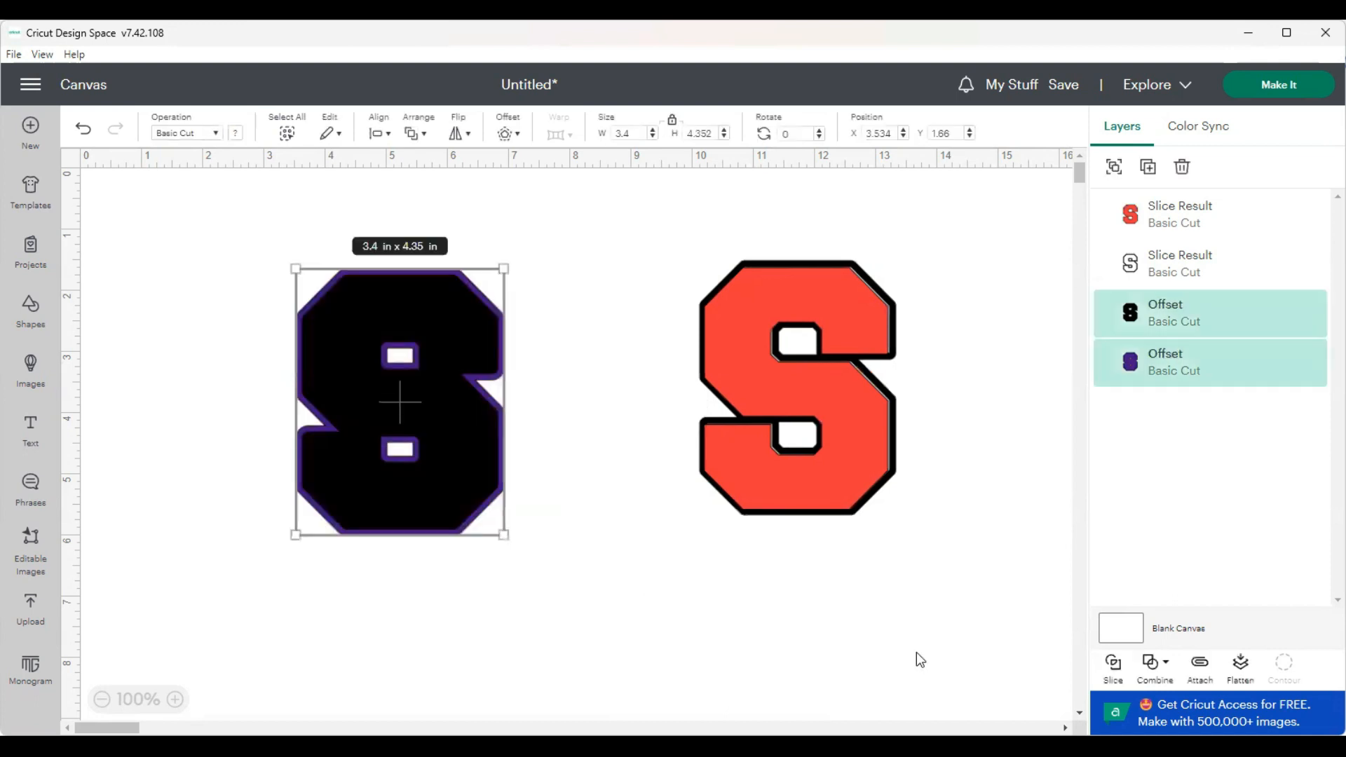
click(1119, 668)
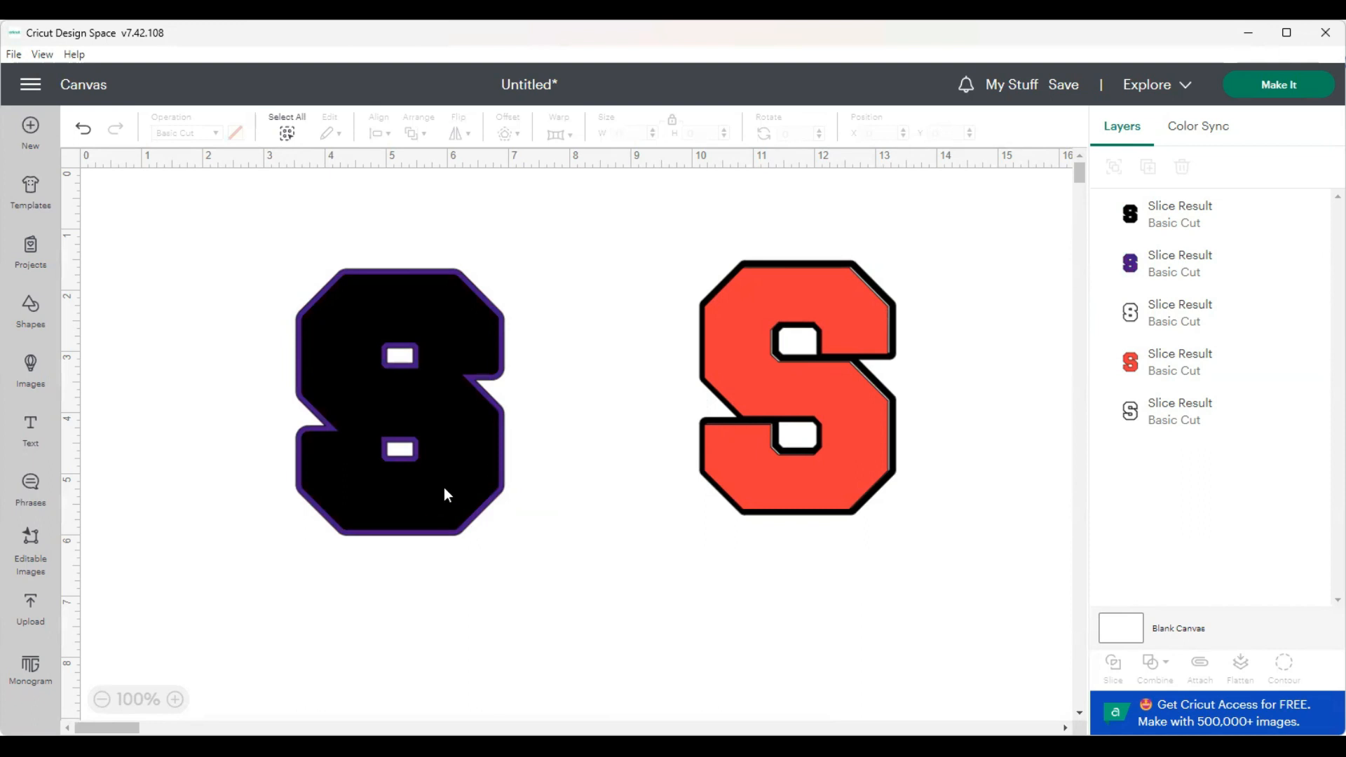
drag(444, 488, 658, 696)
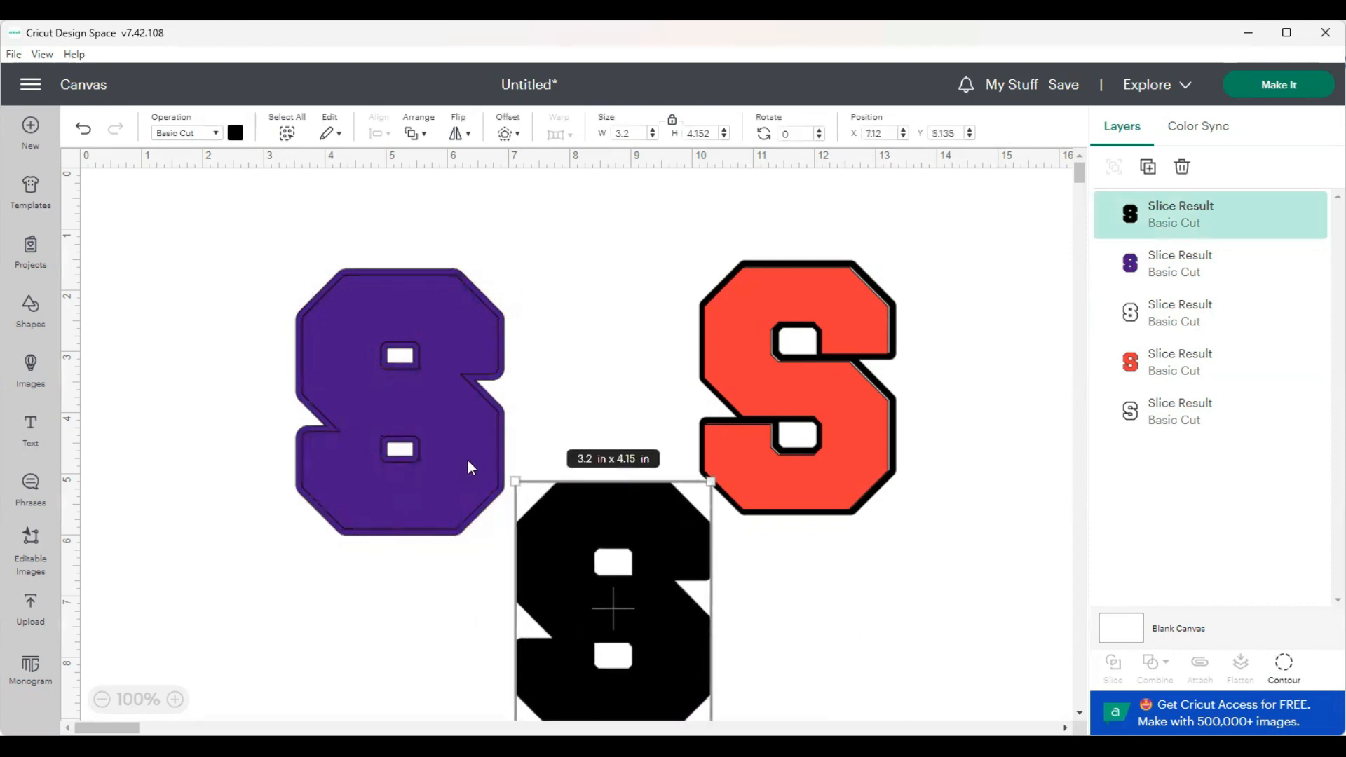
key(Delete)
drag(468, 460, 685, 642)
key(Delete)
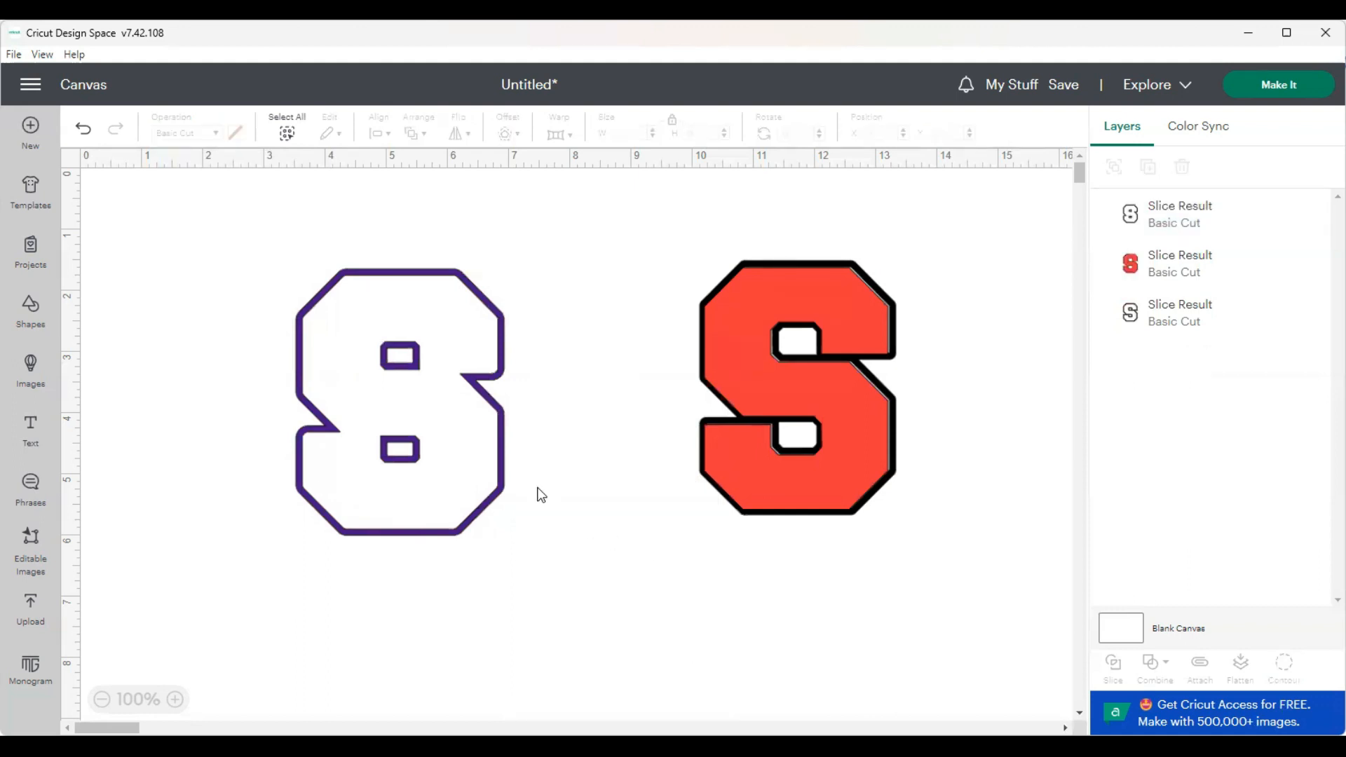
Step: Move the purple outline around the red and black S and center all three pieces together
drag(471, 475, 871, 462)
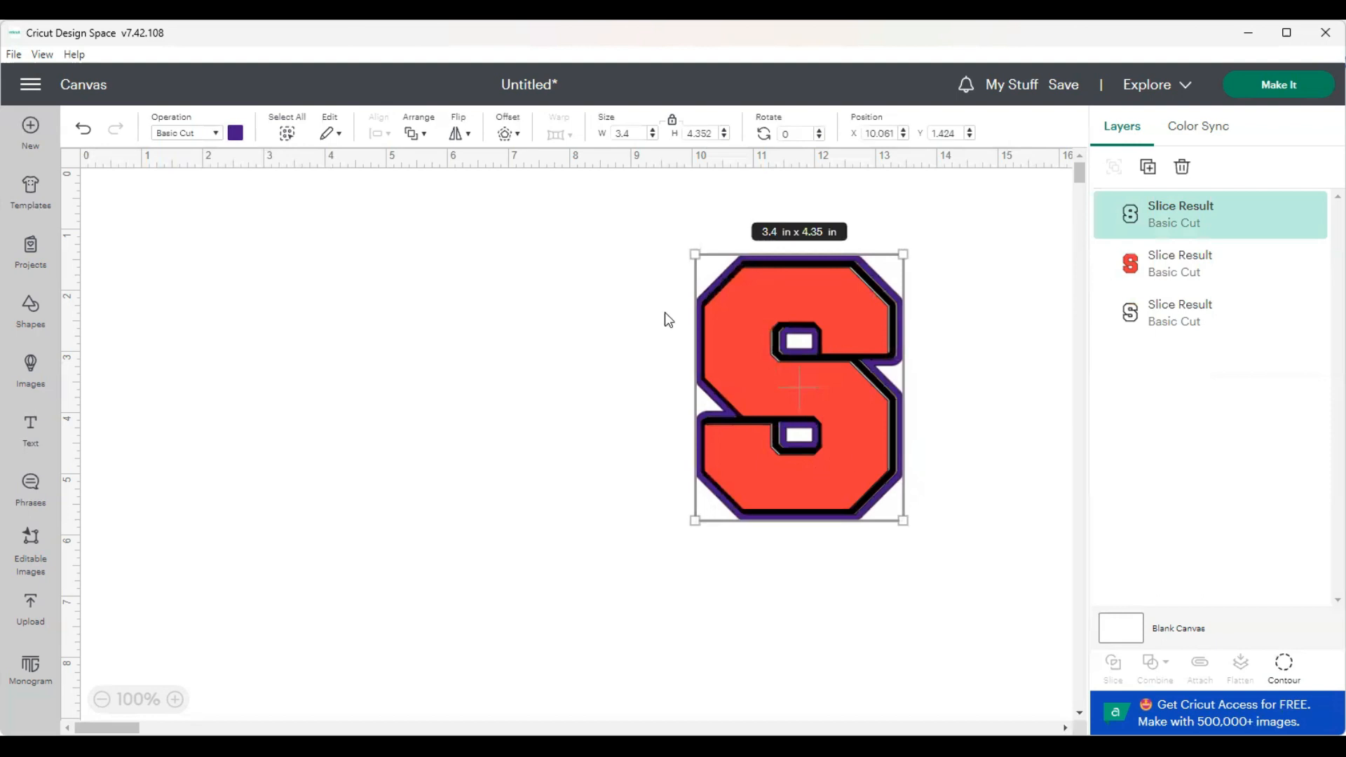
click(684, 321)
drag(645, 219, 1104, 587)
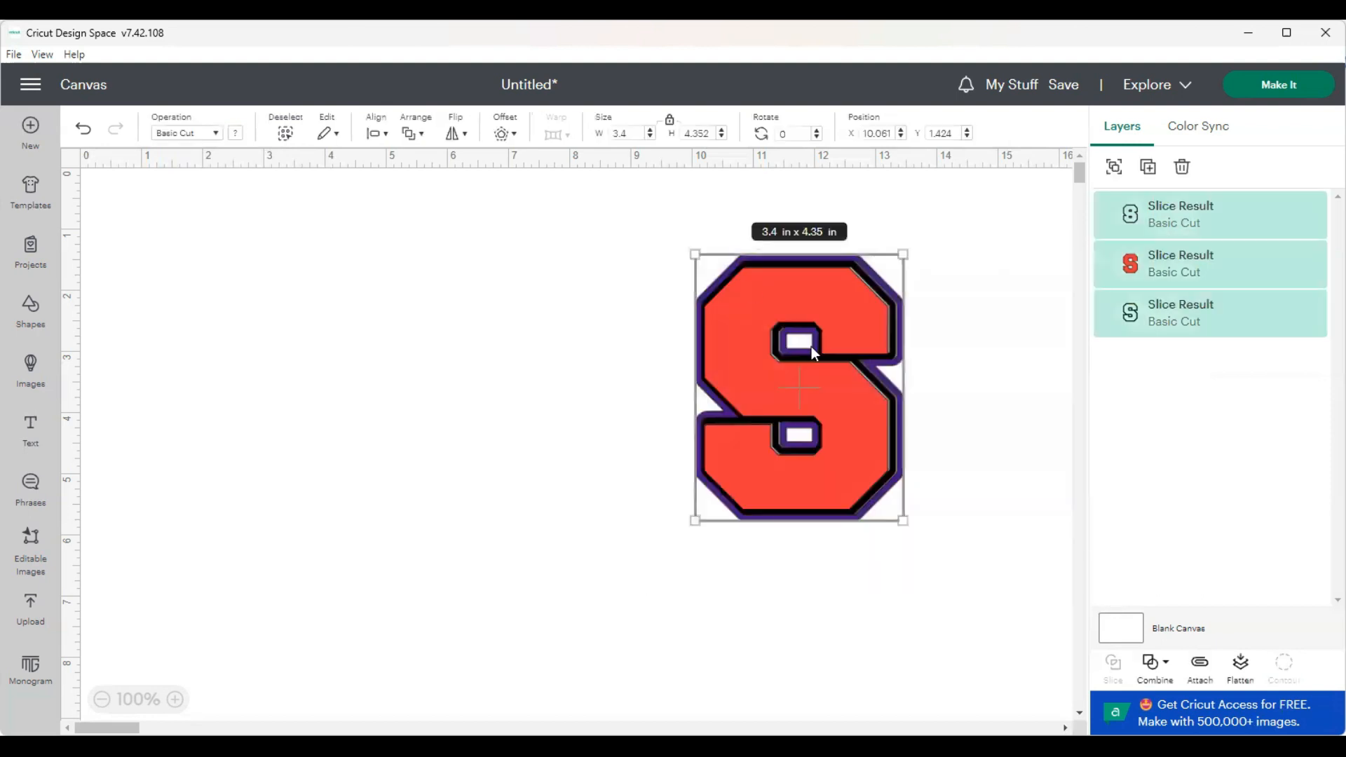
click(382, 134)
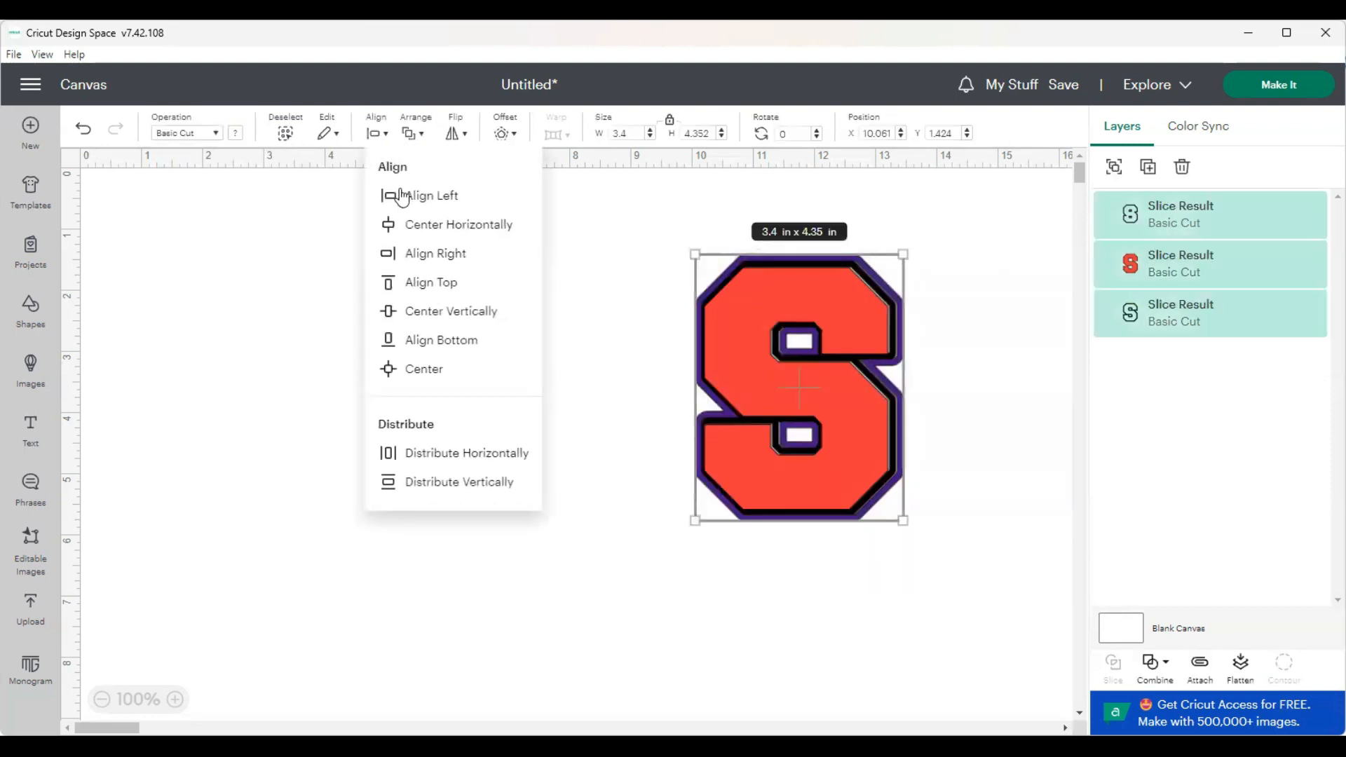
click(433, 370)
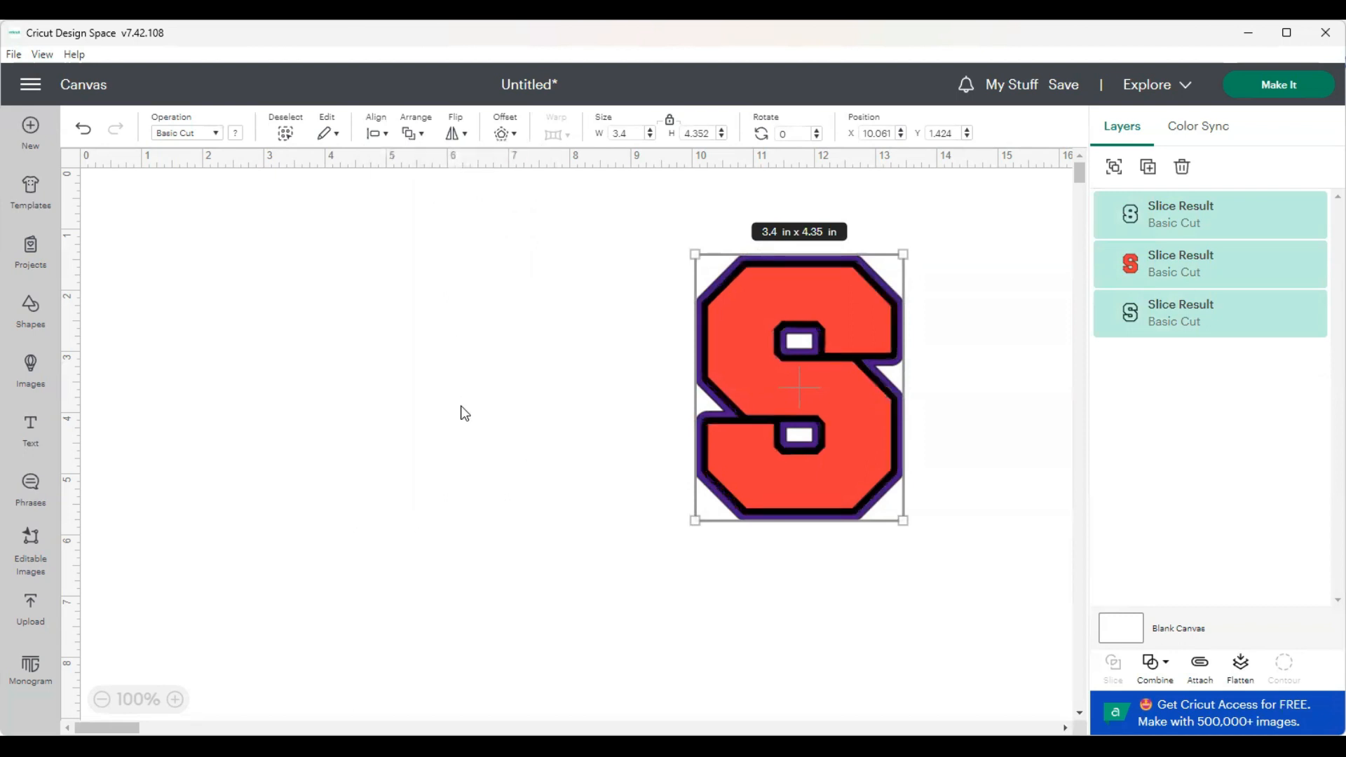
click(524, 452)
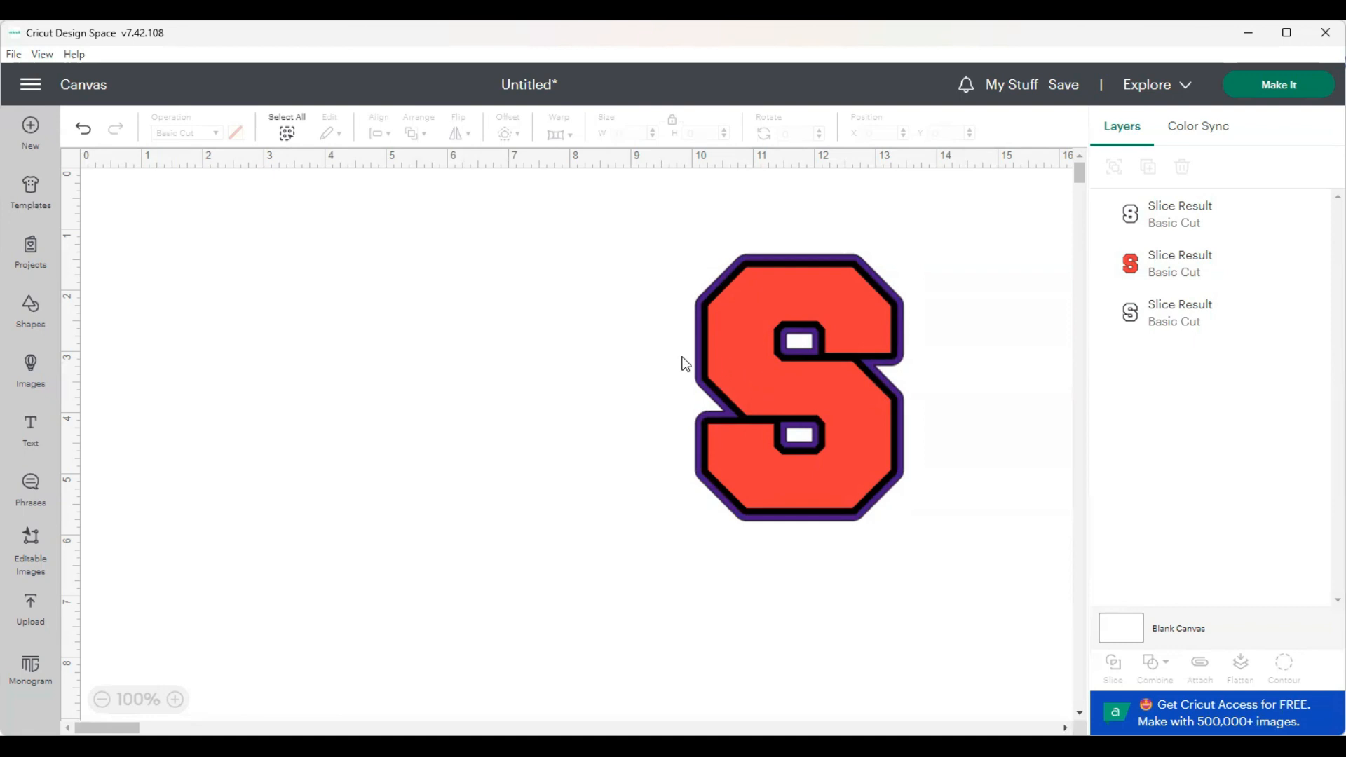
Step: Pull the purple outline and the red S off the stack to show each sliced layer separately
click(738, 385)
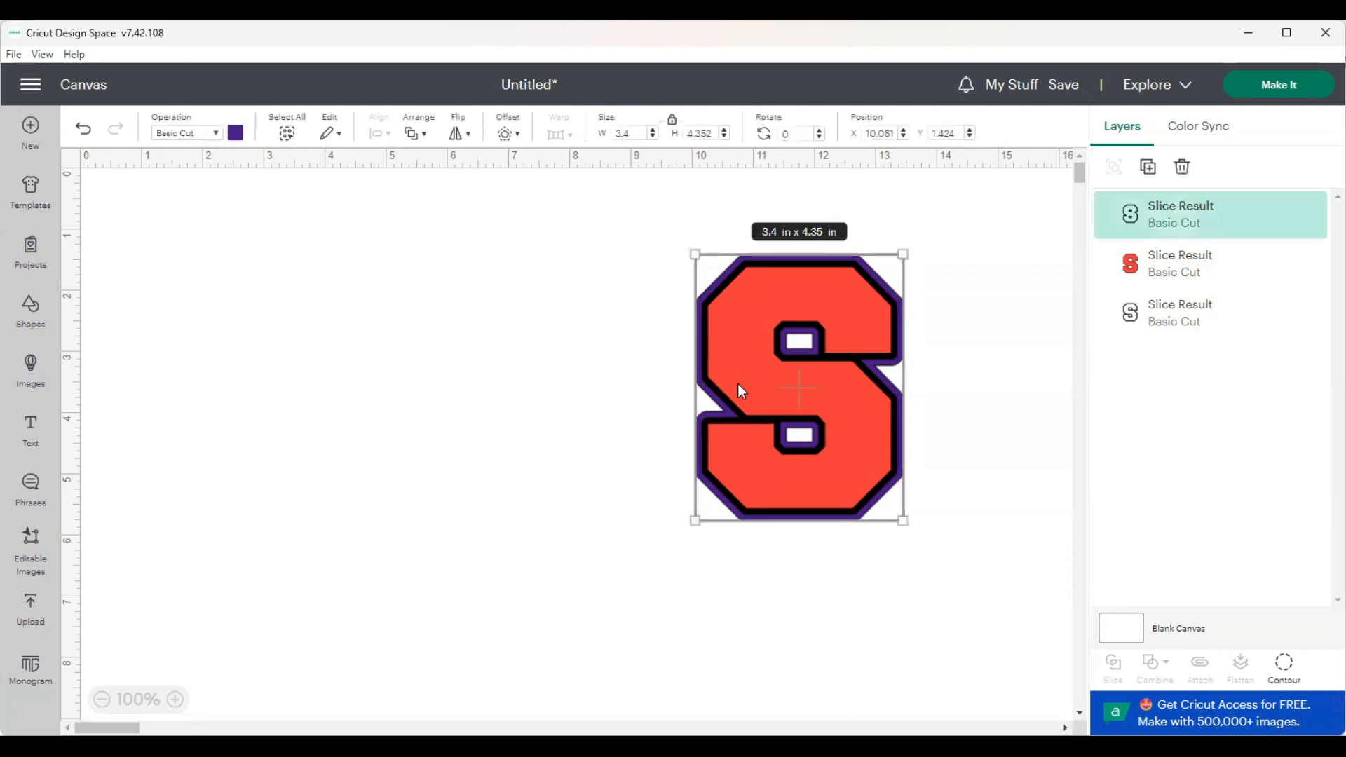
drag(738, 384, 435, 322)
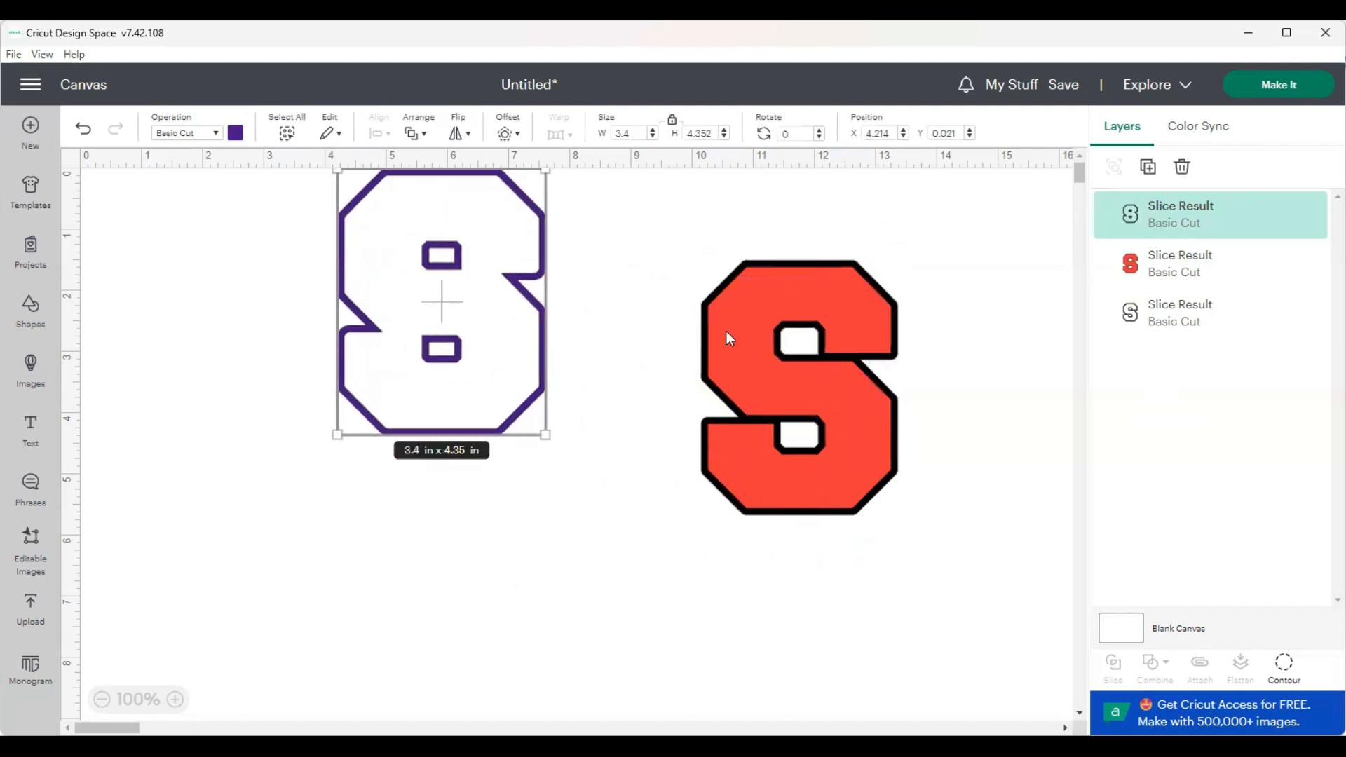
click(750, 359)
drag(748, 354, 688, 601)
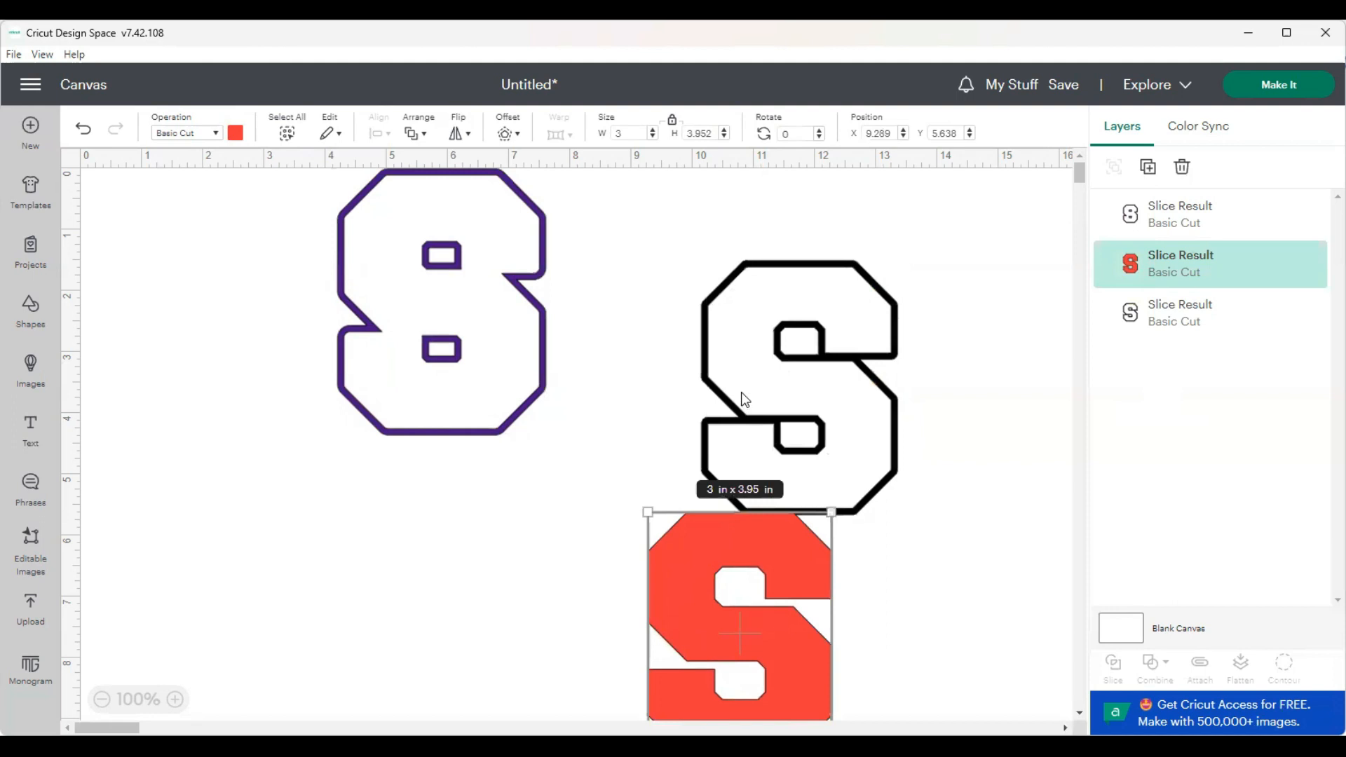
Step: Reassemble the red S and purple outline on the black outline and center the three layers again
drag(726, 554, 790, 314)
drag(535, 284, 887, 365)
click(653, 264)
drag(650, 249, 1003, 561)
click(377, 135)
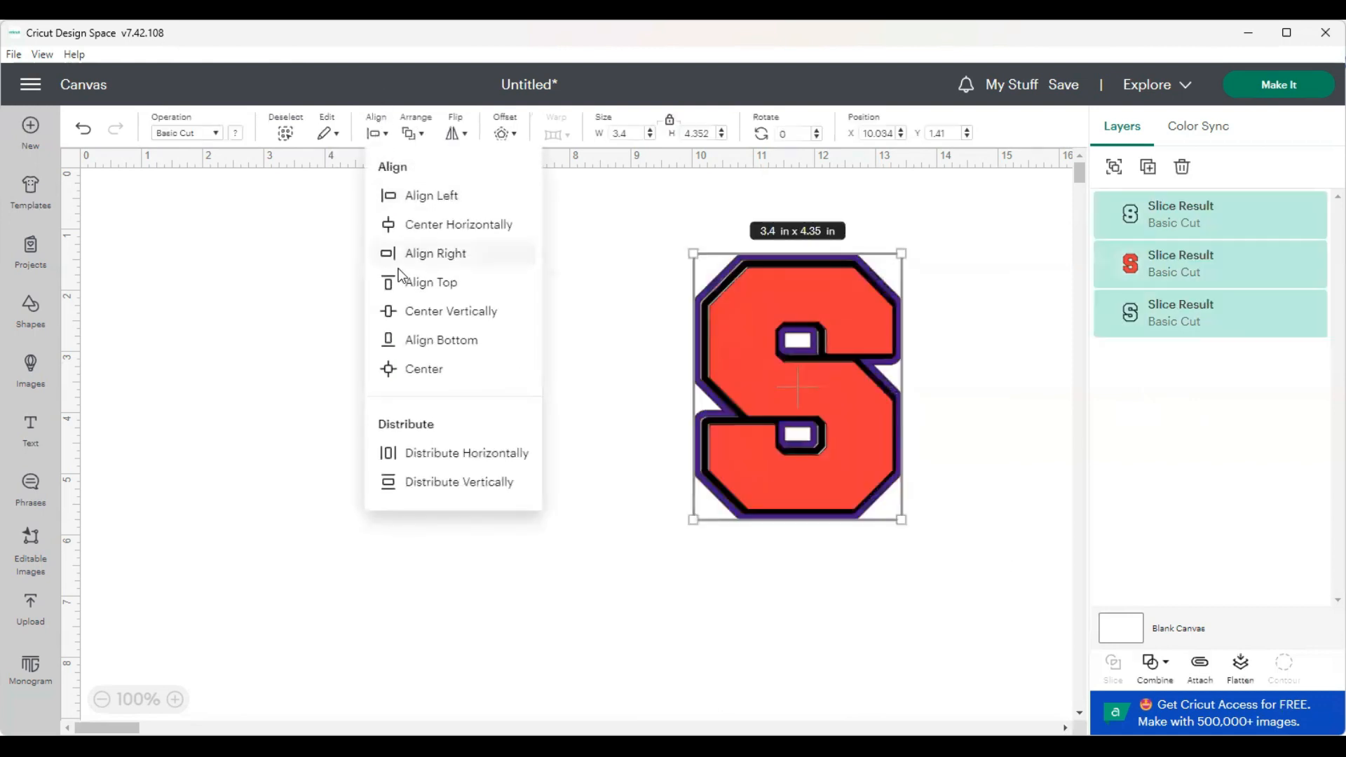
click(410, 373)
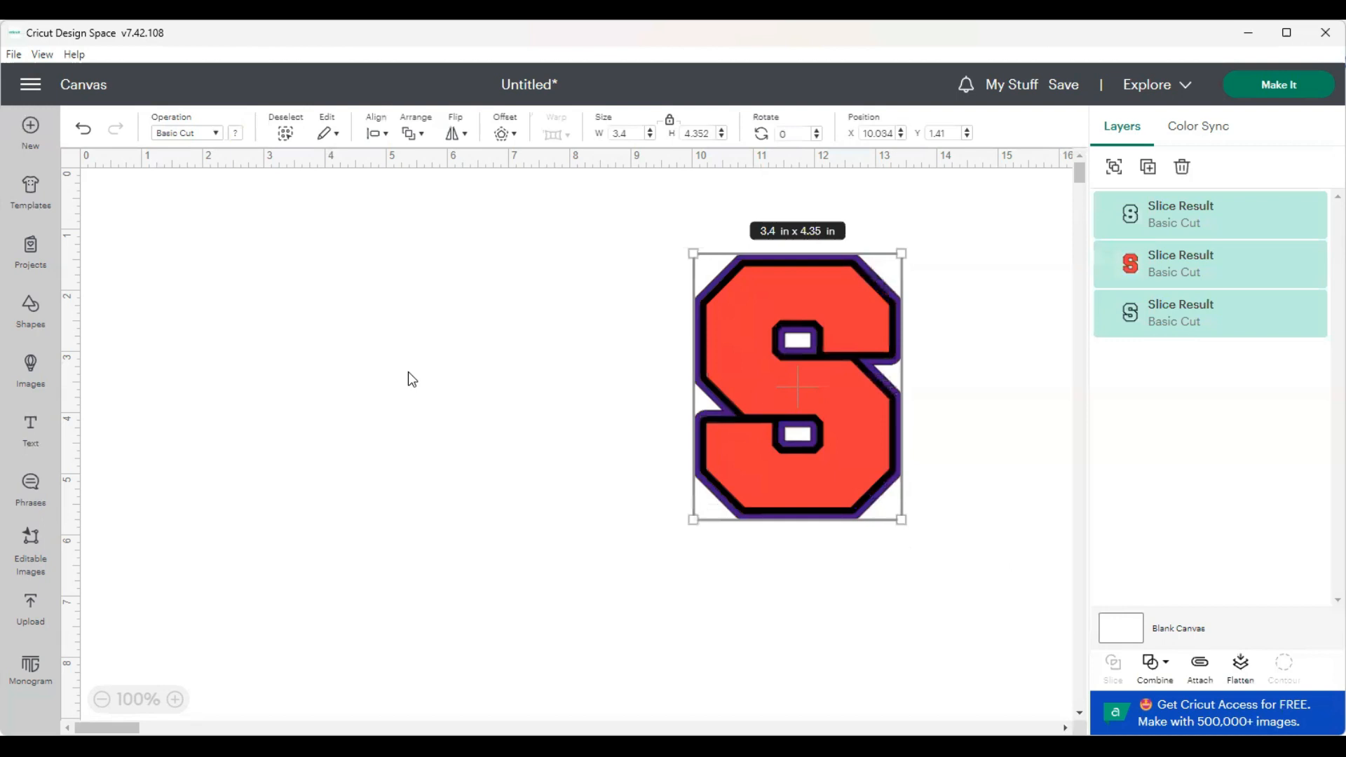